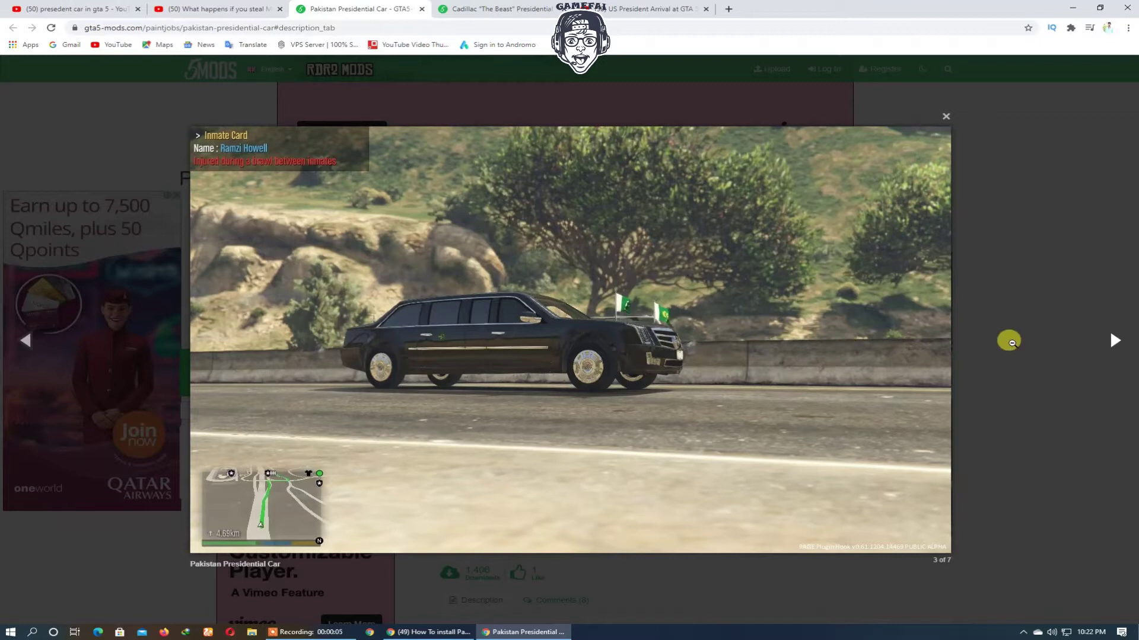
Look through the Pakistan Presidential Car screenshots and description, and open the Cadillac "The Beast" Presidential State Car page.
left_click(1107, 342)
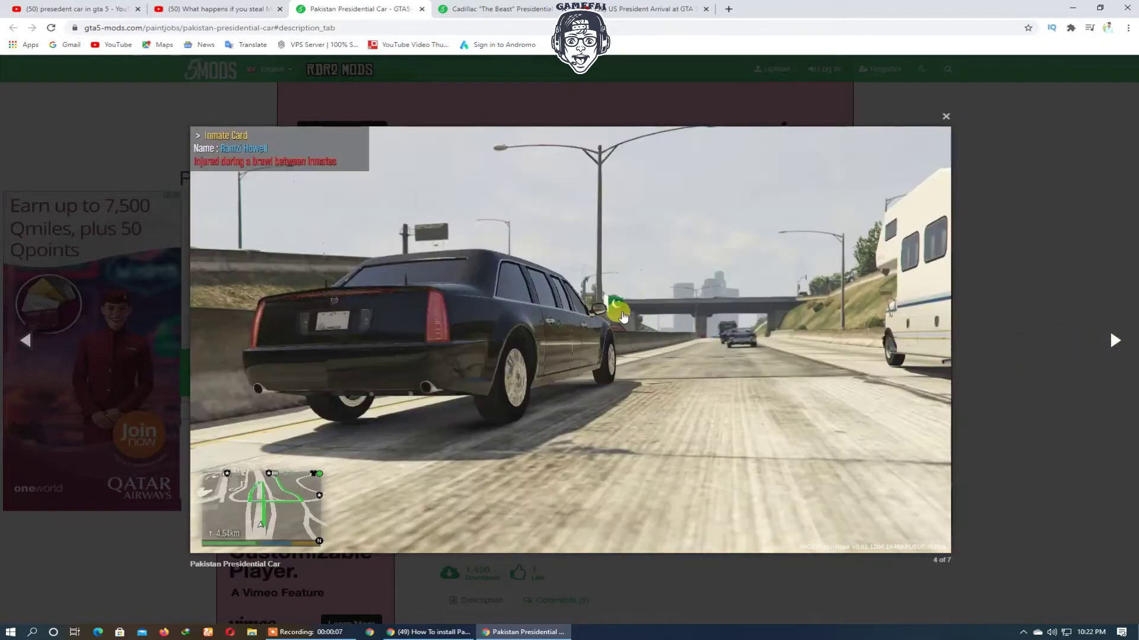
left_click(1108, 342)
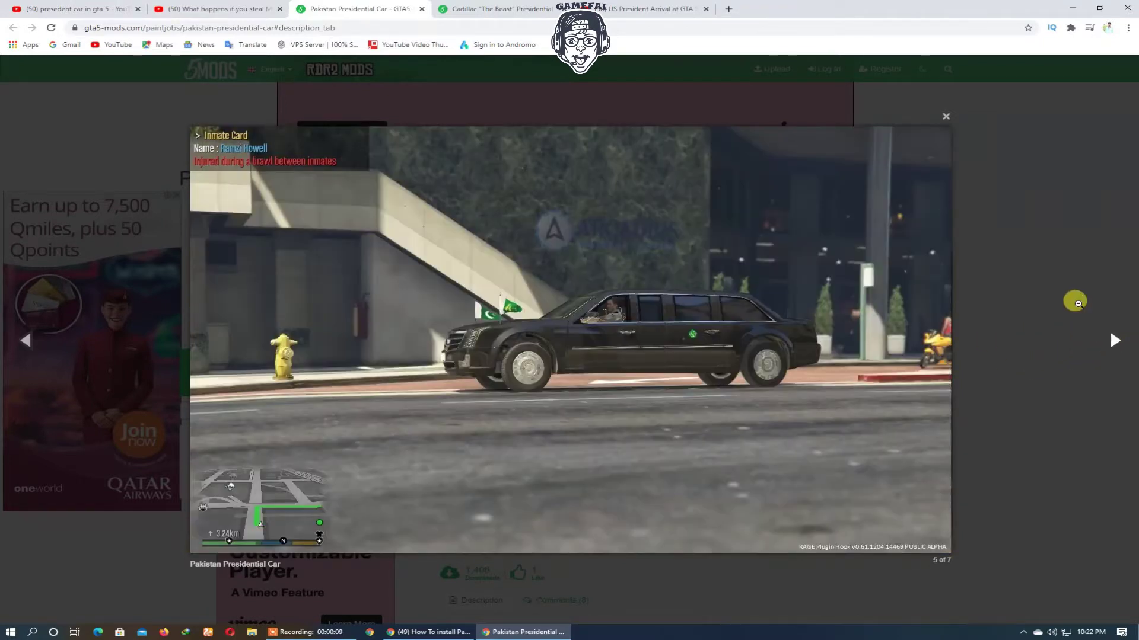
left_click(1065, 284)
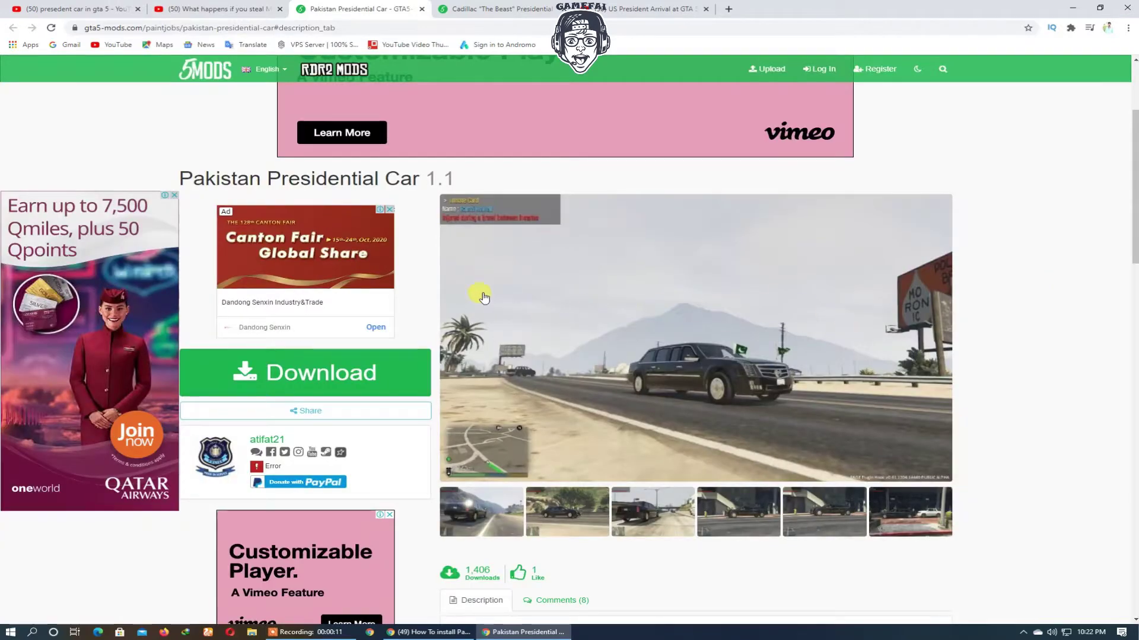
scroll(483, 297, "down", 1)
scroll(458, 283, "up", 2)
scroll(386, 237, "down", 1)
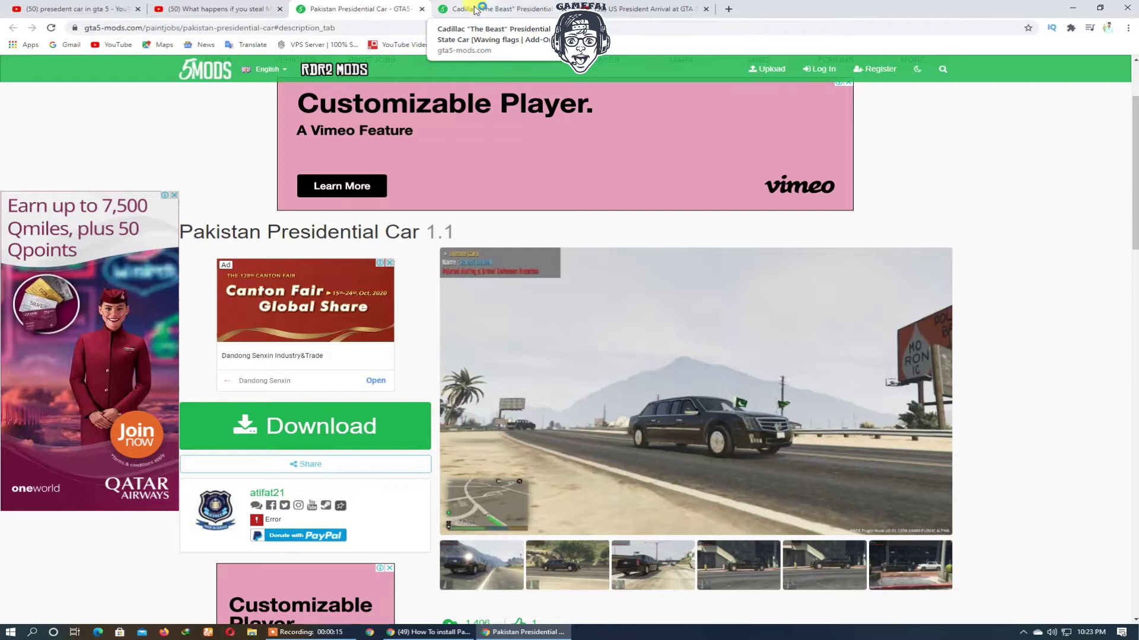
left_click_drag(206, 232, 397, 253)
scroll(398, 254, "down", 2)
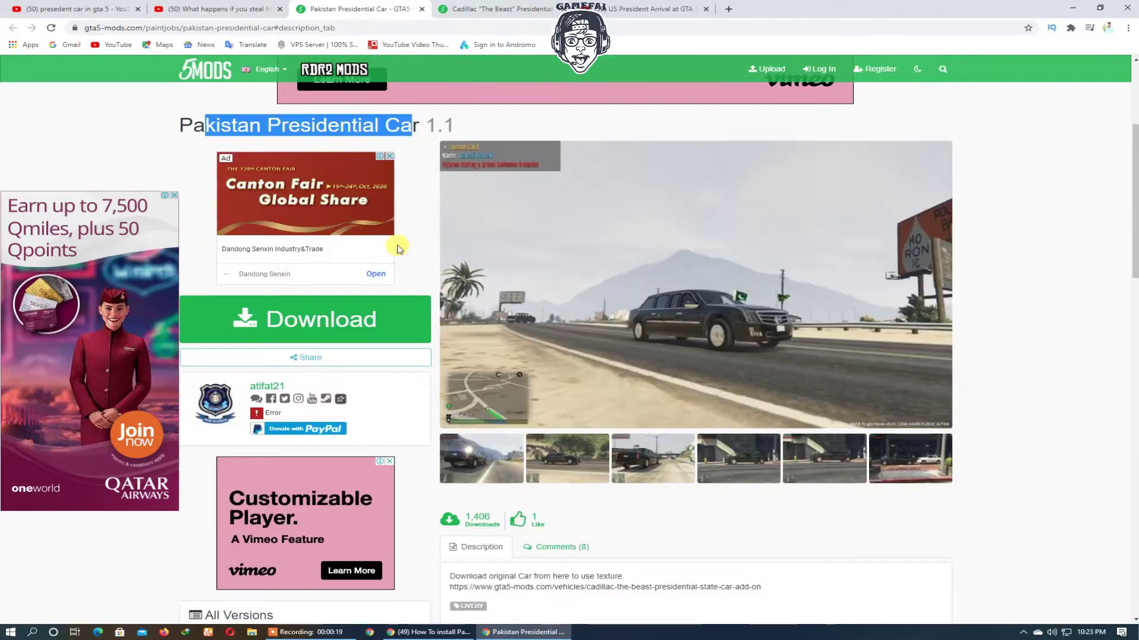
left_click(493, 10)
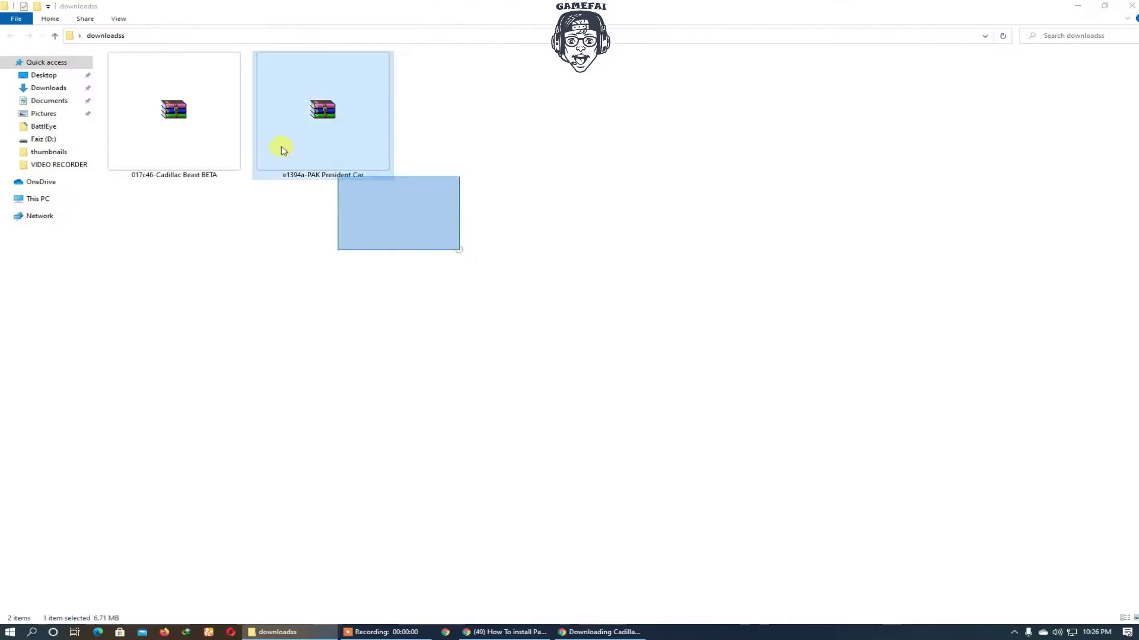
Extract the Cadillac Beast BETA and PAK President Car archives into separate folders and delete both original archives.
left_click_drag(282, 149, 179, 89)
right_click(180, 89)
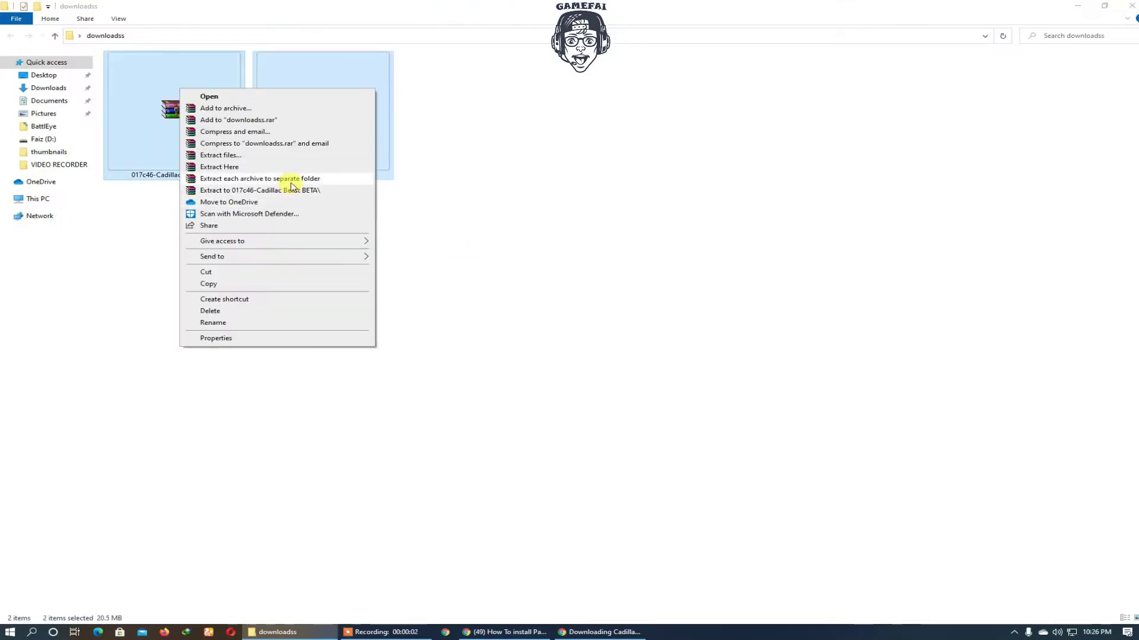
left_click(291, 182)
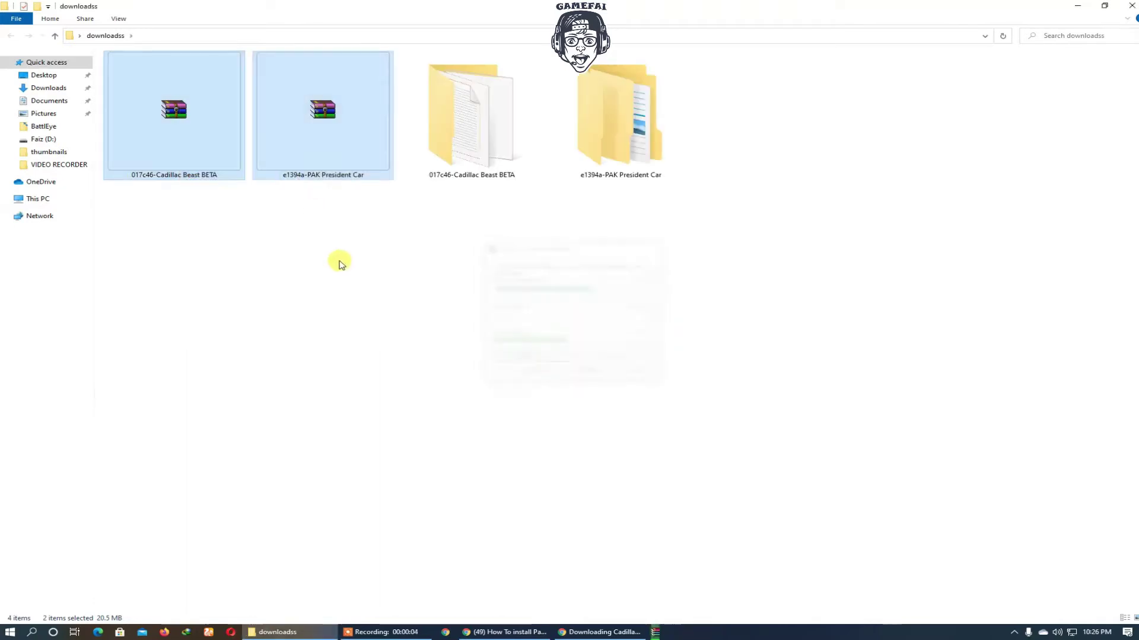
right_click(323, 130)
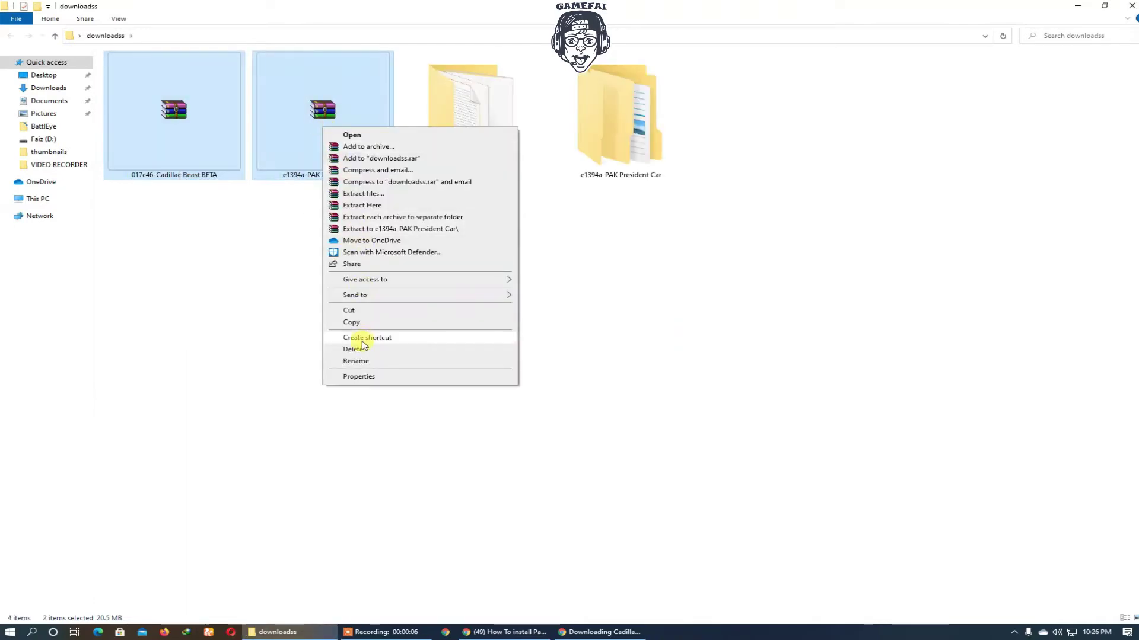
left_click(355, 346)
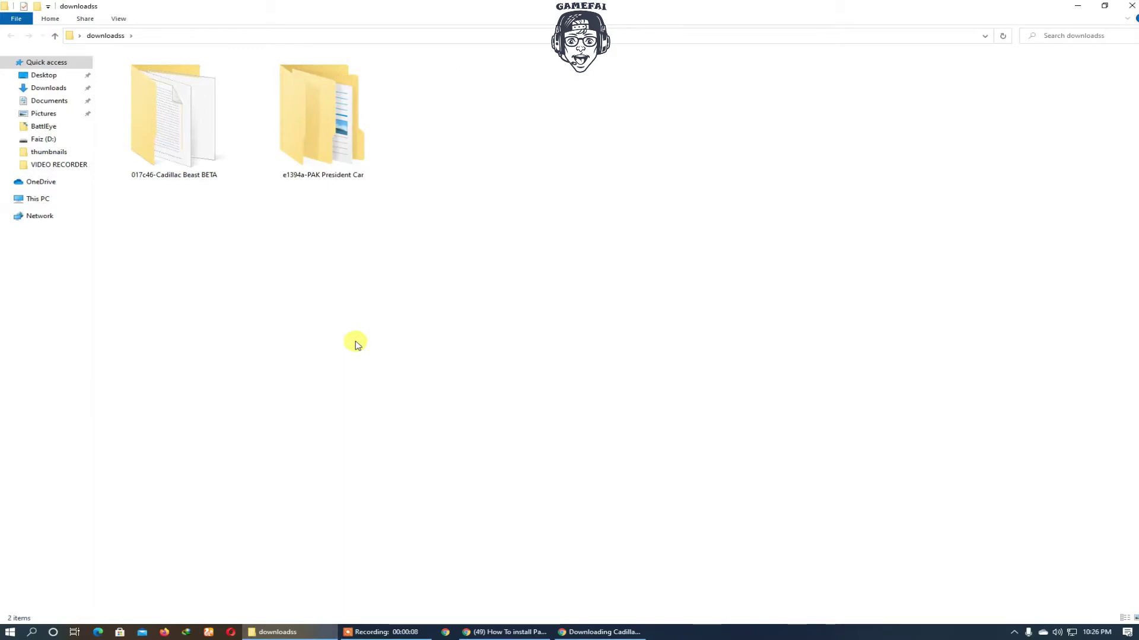
In the extracted Cadillac Beast BETA folder, extract the onebeast archive into its own onebeast folder.
double_click(184, 168)
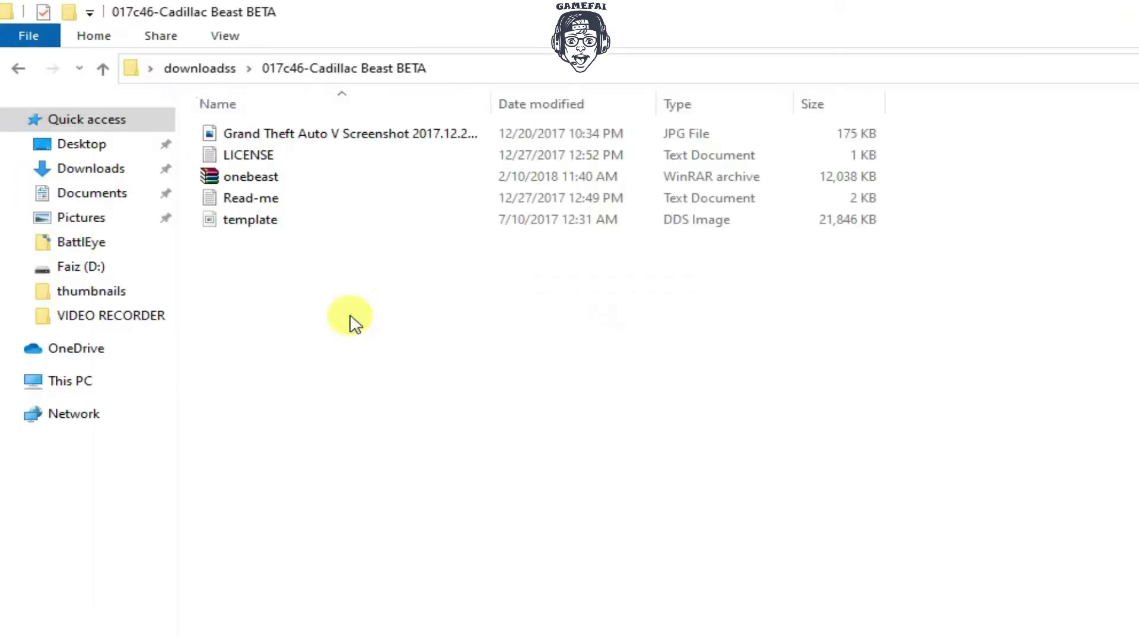
left_click(265, 176)
right_click(266, 176)
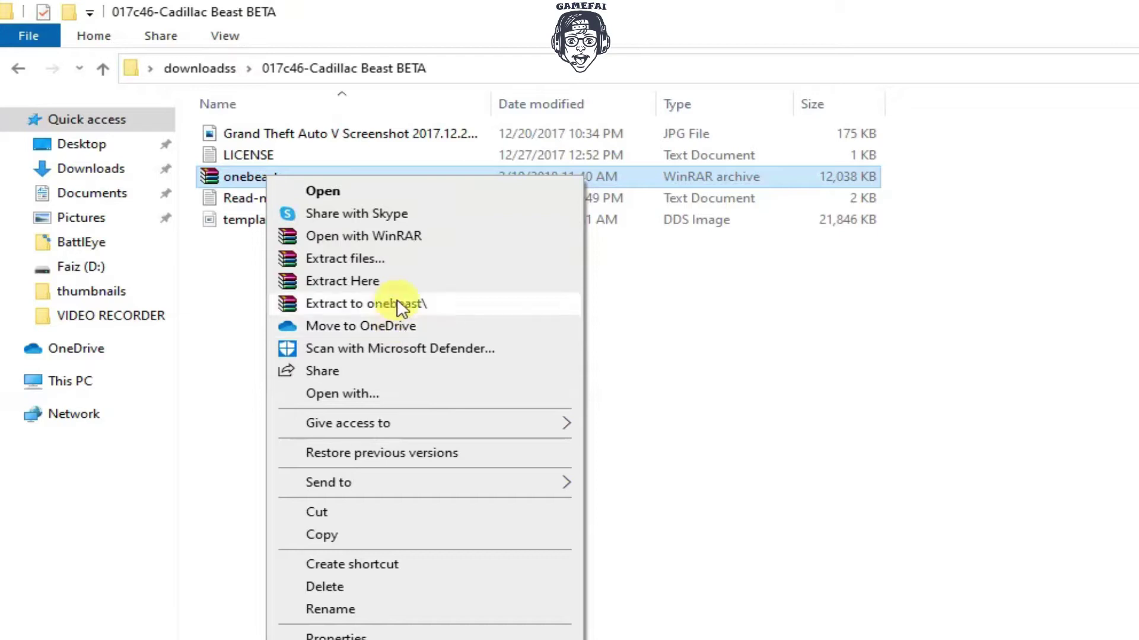
left_click(440, 306)
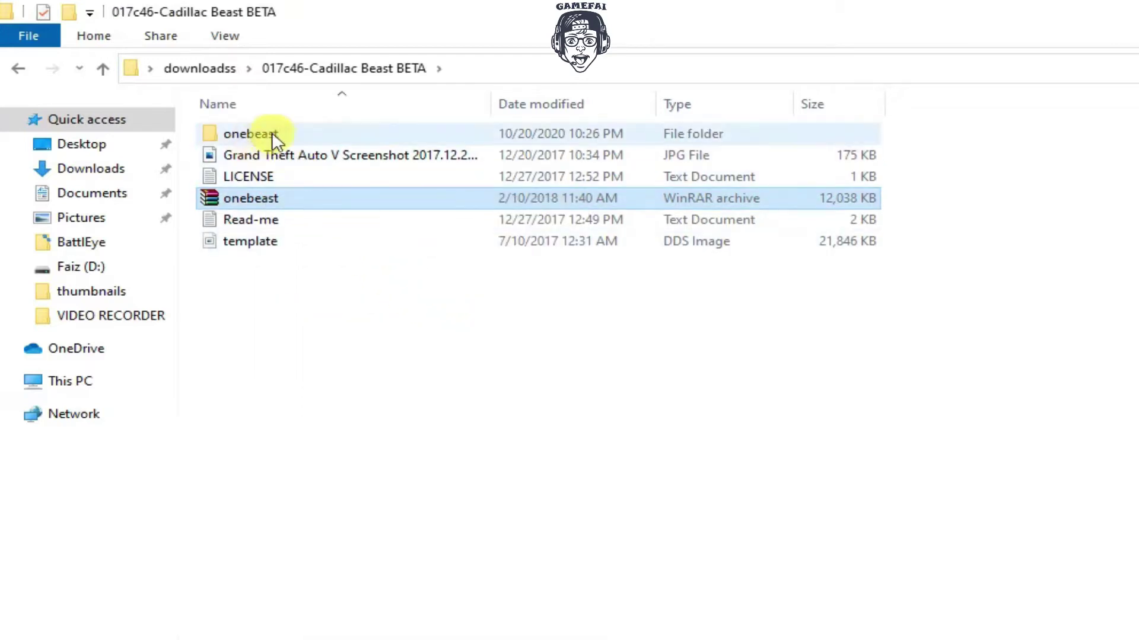
Move the folder window to the middle of the desktop and copy the extracted onebeast folder.
left_click(278, 140)
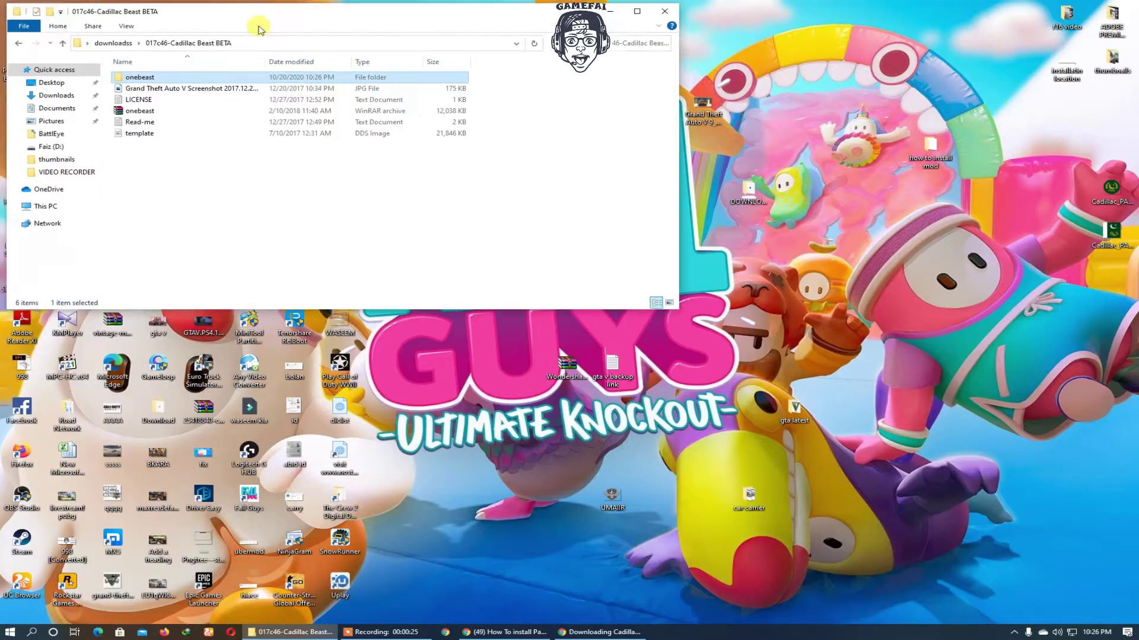
left_click_drag(433, 12, 663, 159)
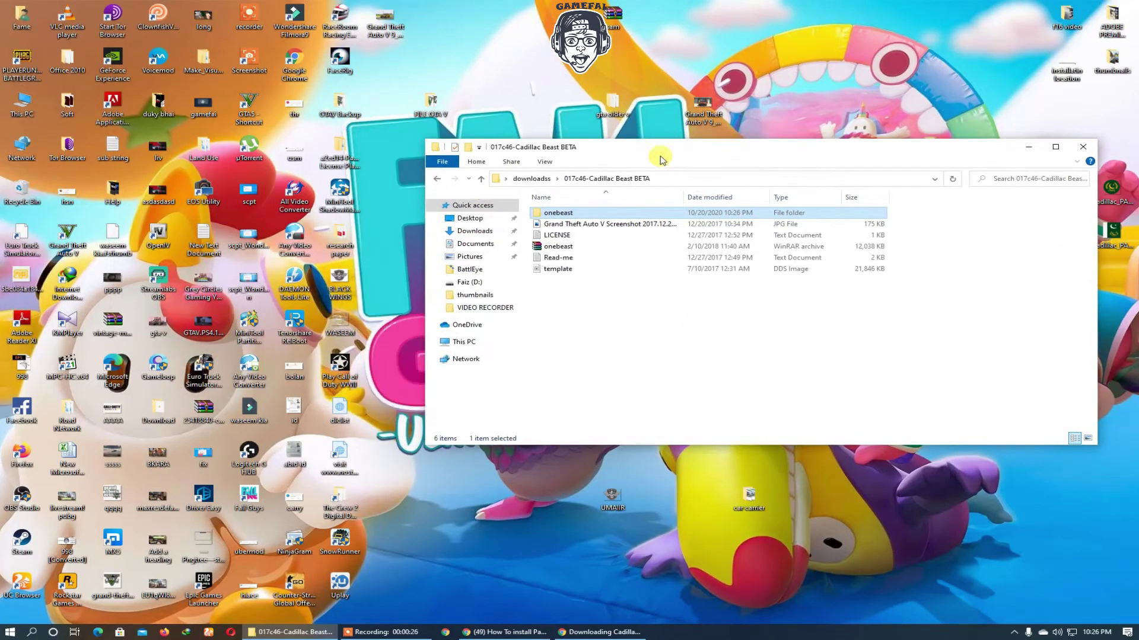
right_click(556, 214)
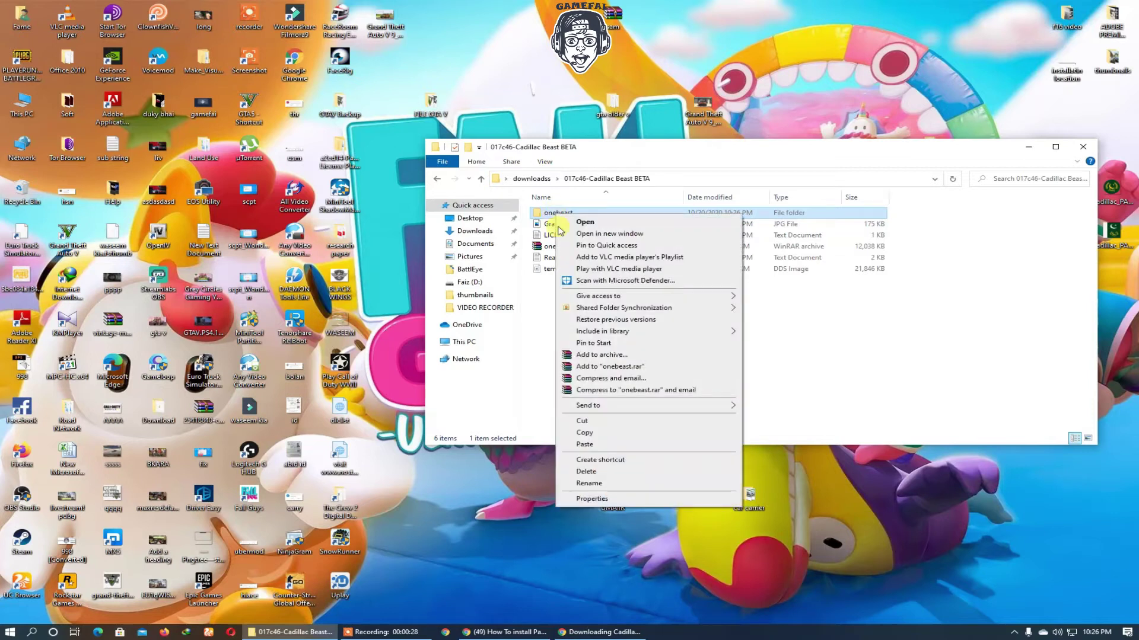
left_click(582, 433)
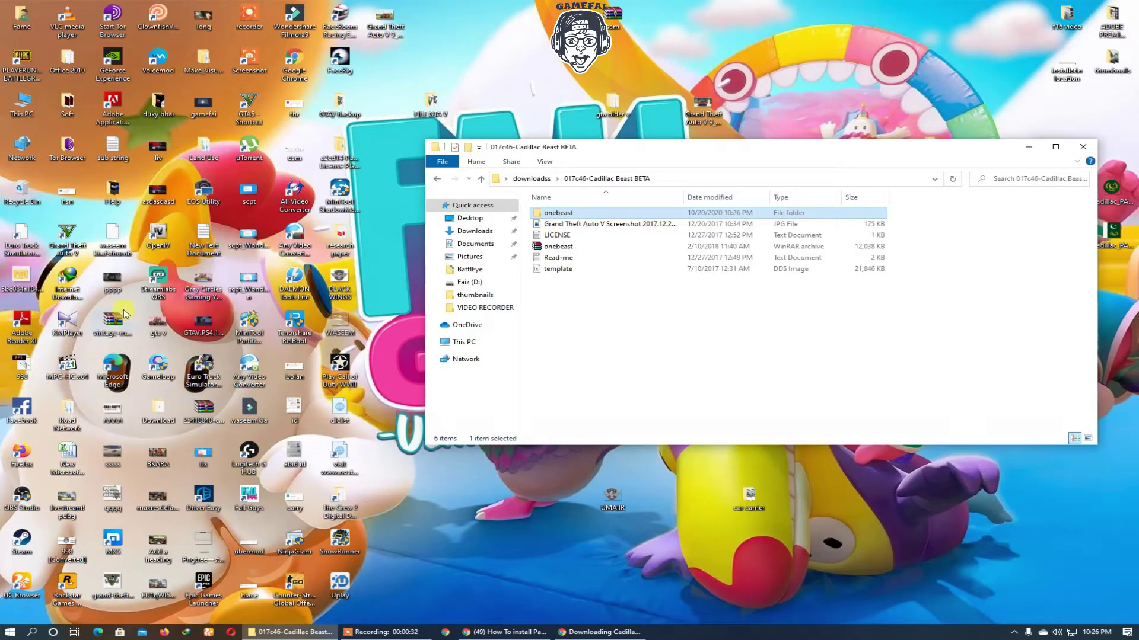
Open the Grand Theft Auto V installation folder and go to mods\update\x64\dlcpacks.
right_click(76, 244)
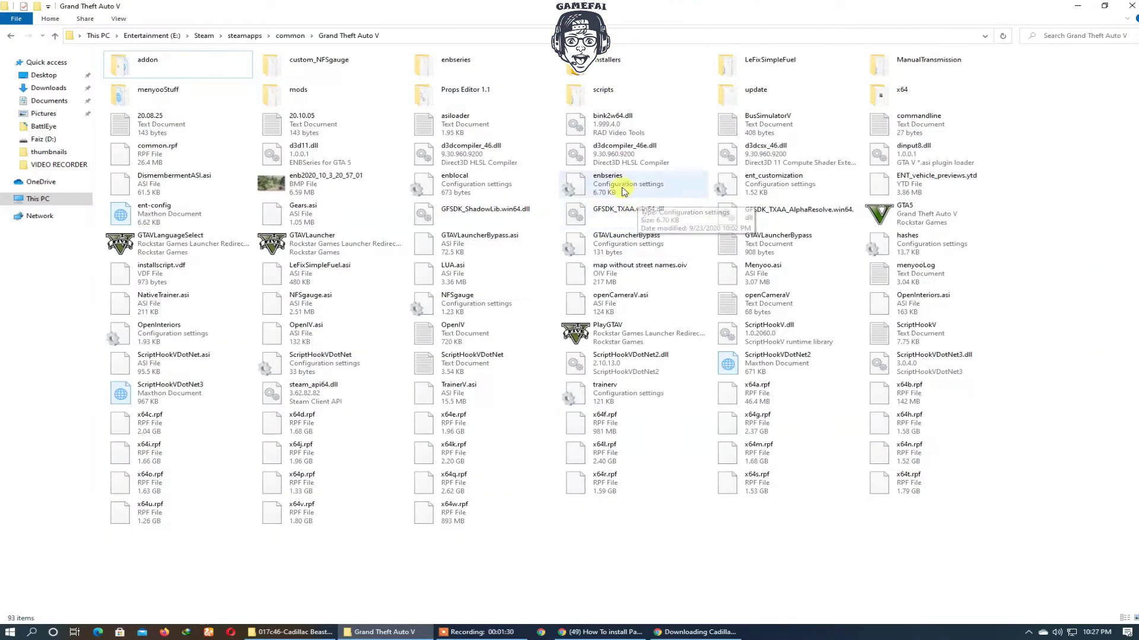
double_click(319, 92)
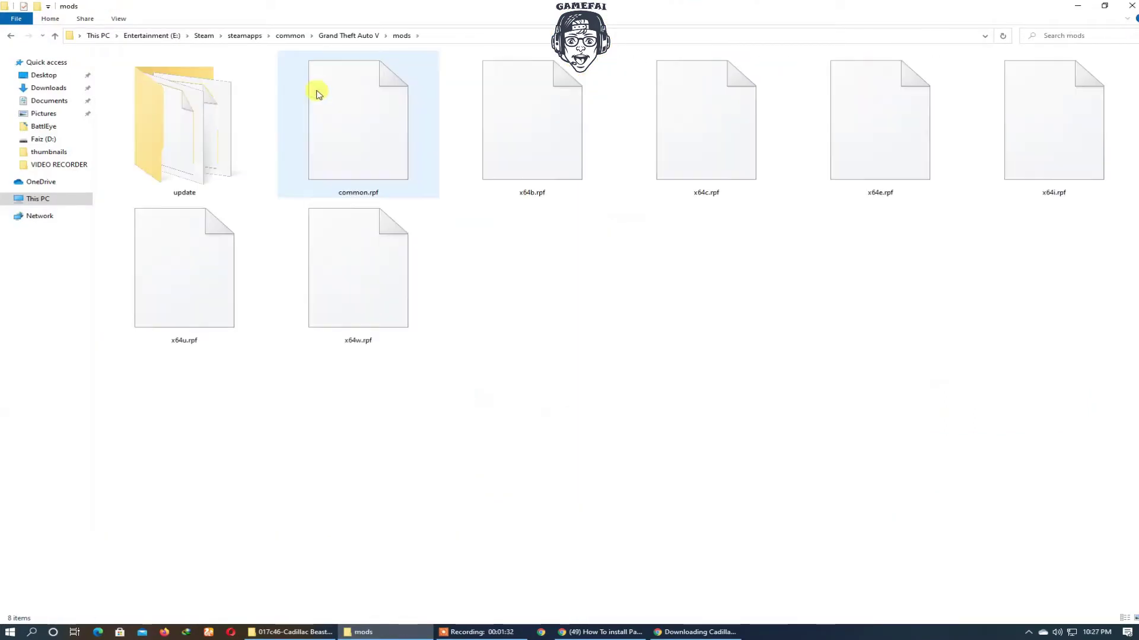
double_click(210, 131)
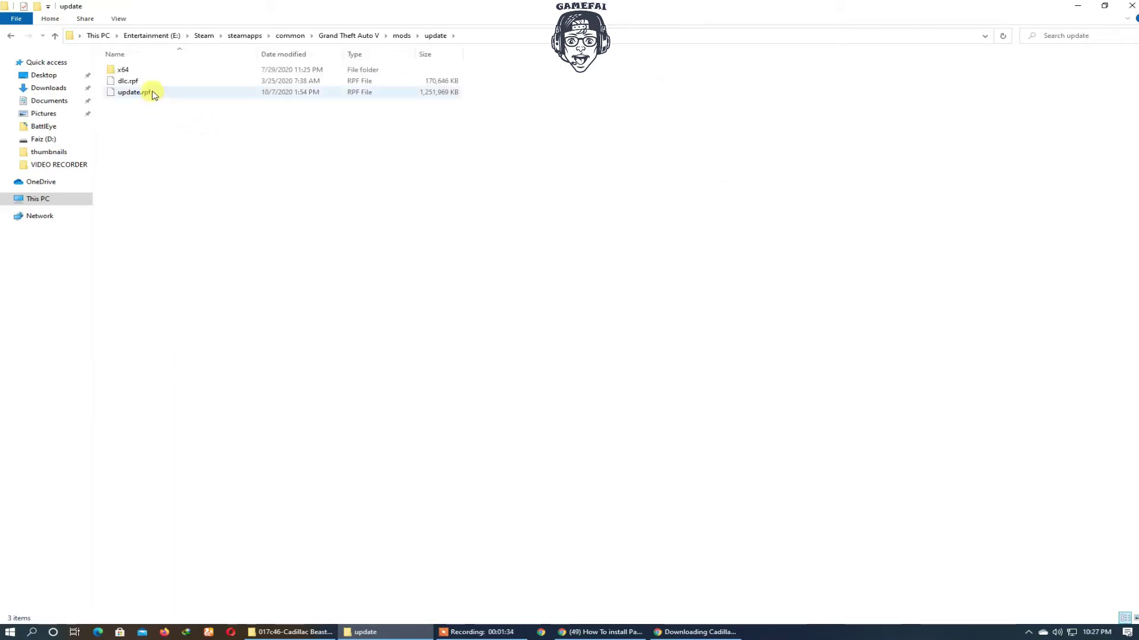
left_click(148, 72)
double_click(149, 75)
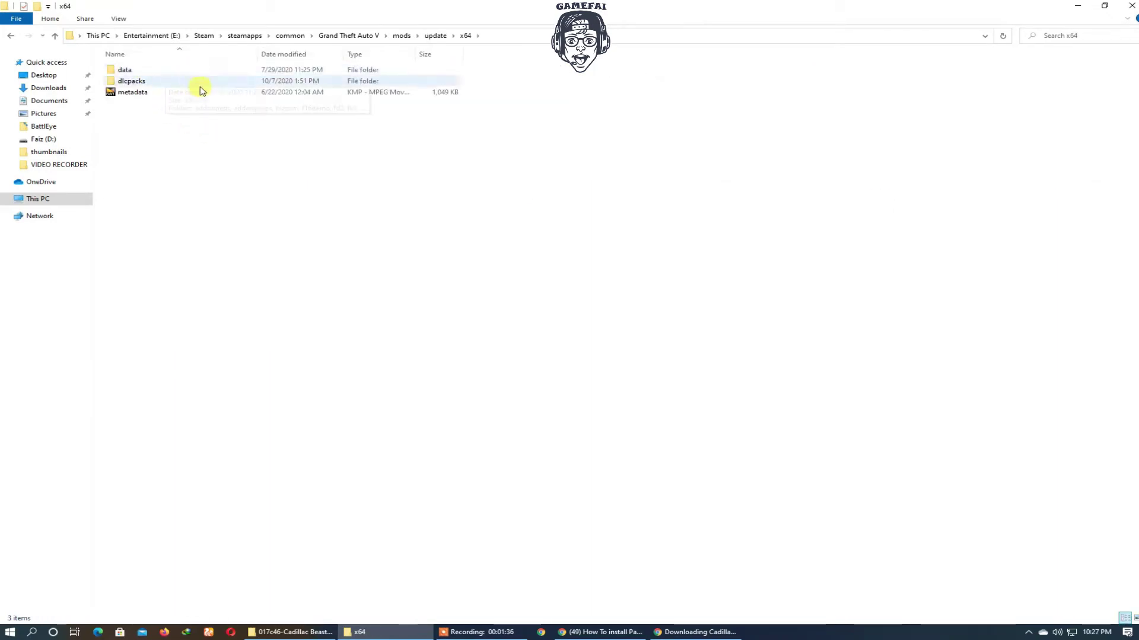
double_click(133, 83)
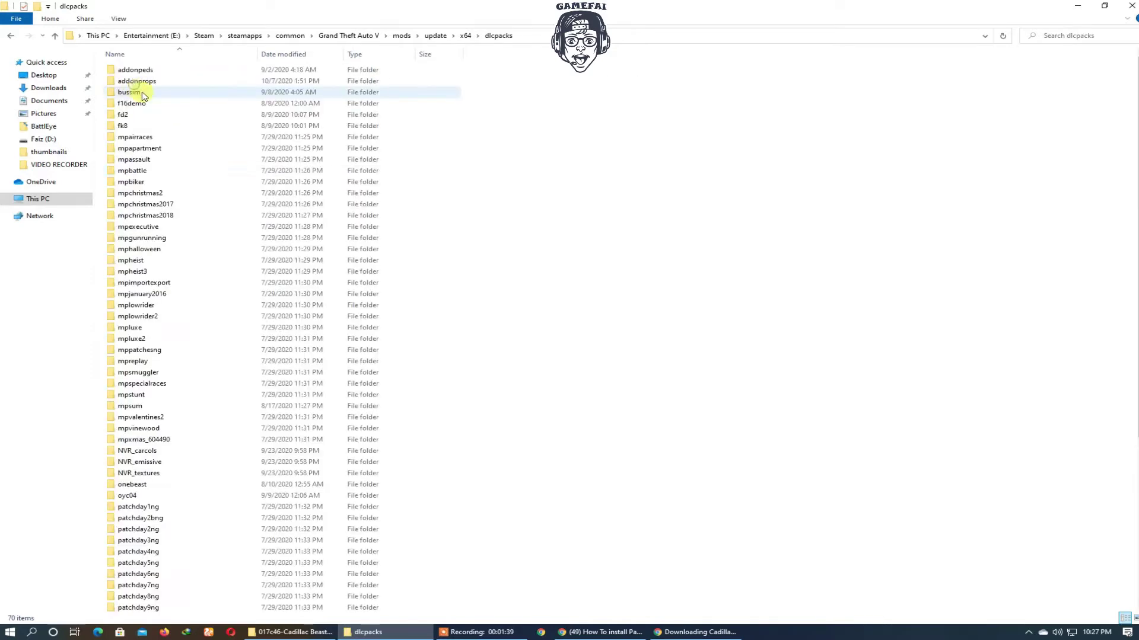
Paste the copied onebeast folder into dlcpacks and close the game folder window.
right_click(665, 171)
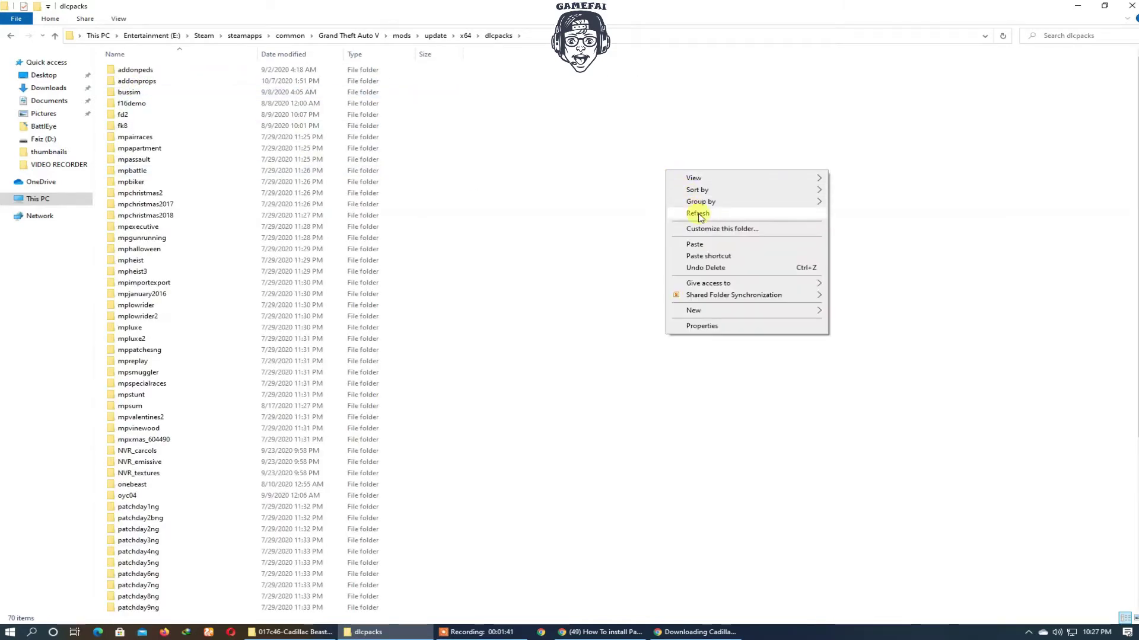
left_click(706, 245)
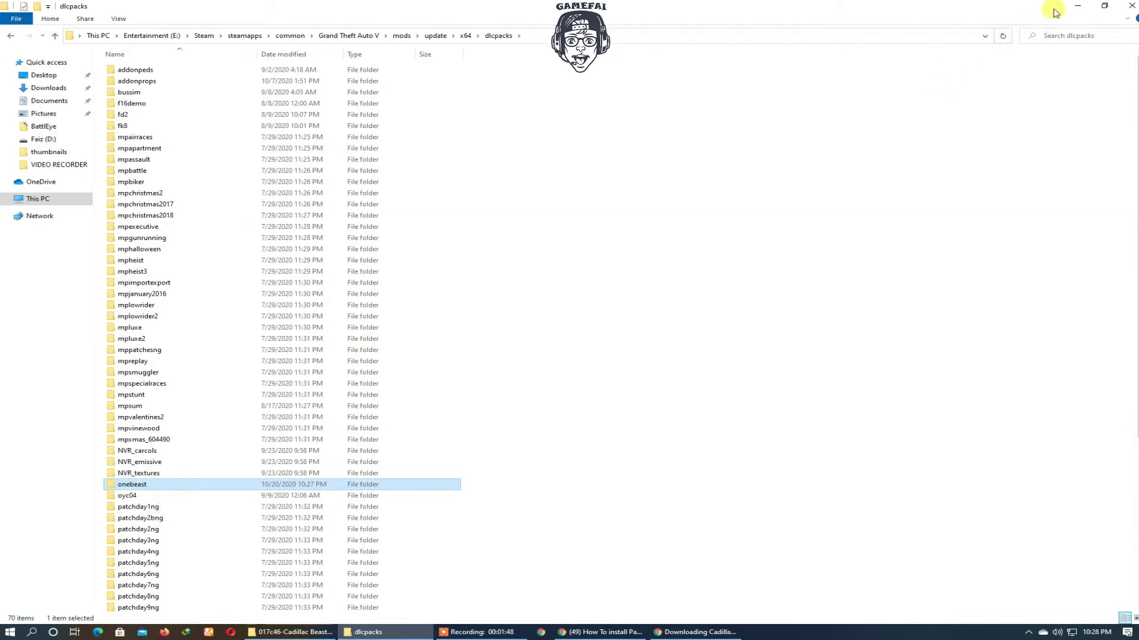
left_click(1131, 8)
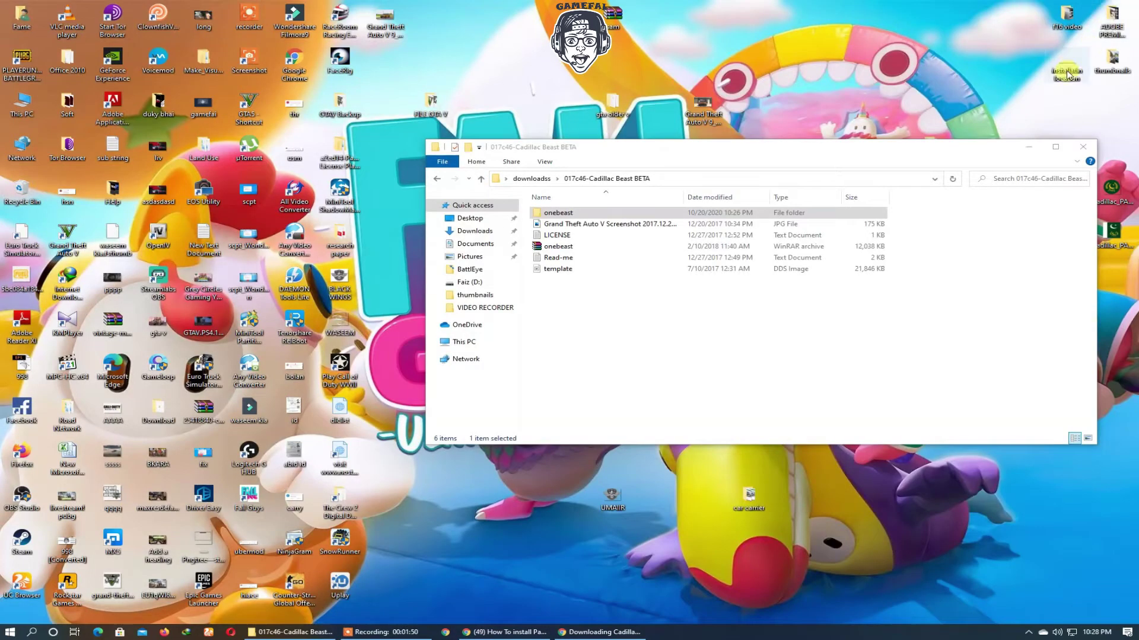
Copy the line <Item>dlcpacks:\onebeast\</Item> from the mod's Read-me file, and close the file and its folder.
left_click(563, 263)
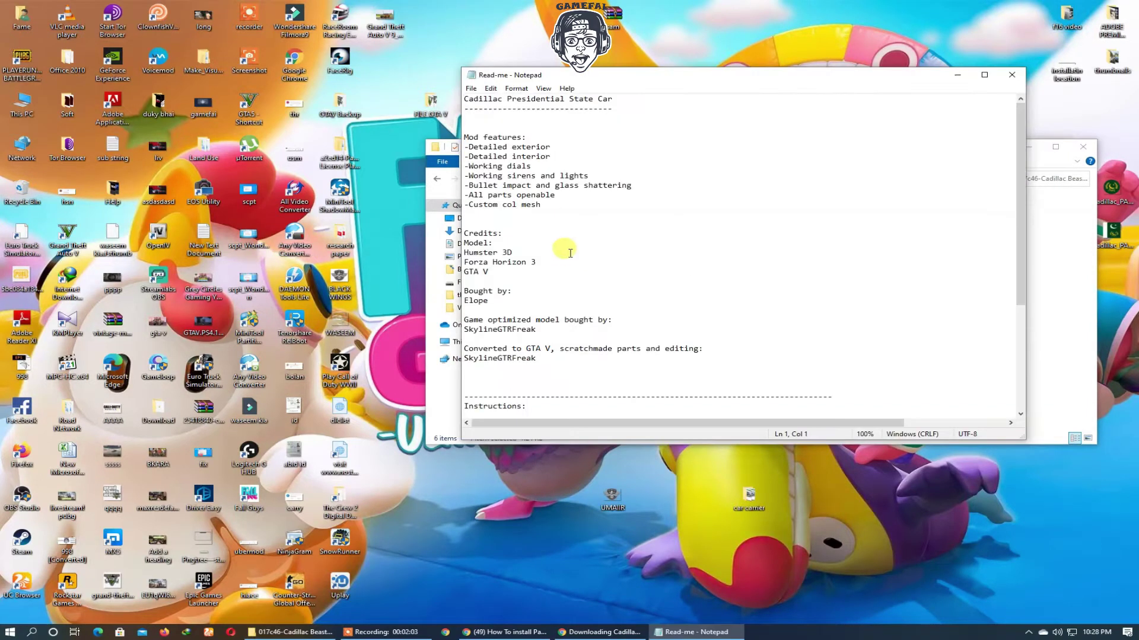
scroll(570, 253, "down", 6)
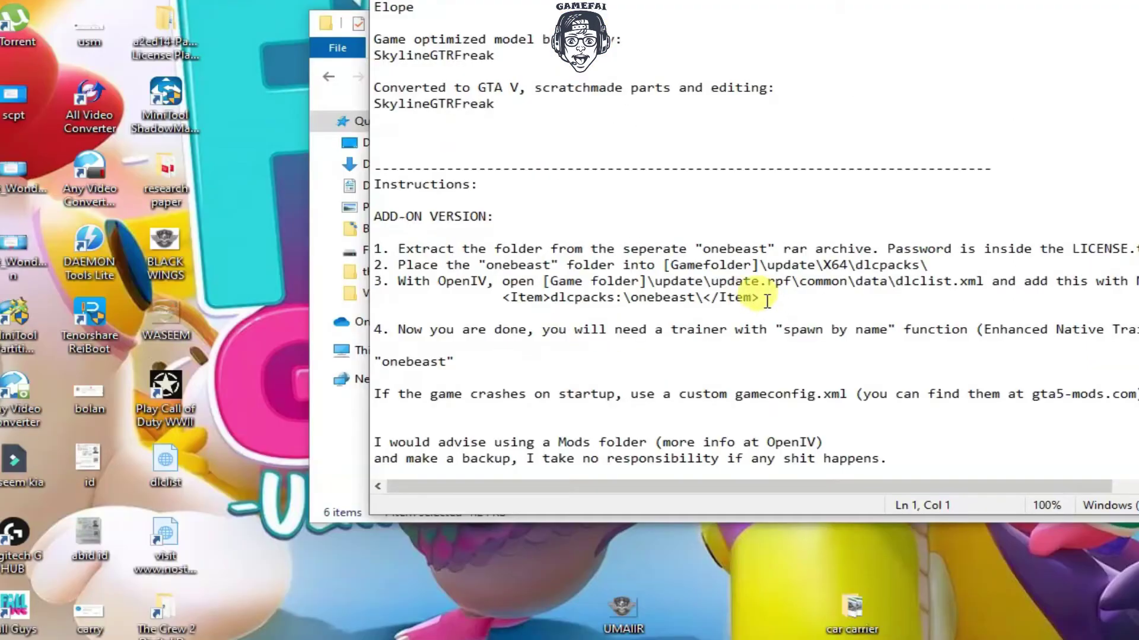
left_click_drag(690, 313, 503, 300)
right_click(546, 303)
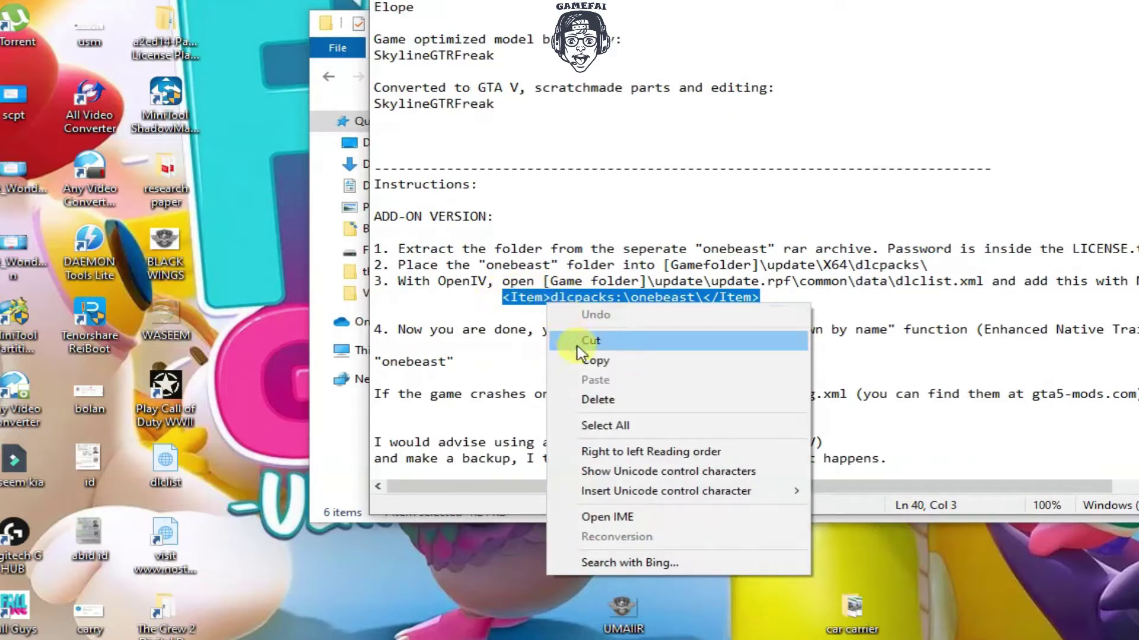
left_click(587, 361)
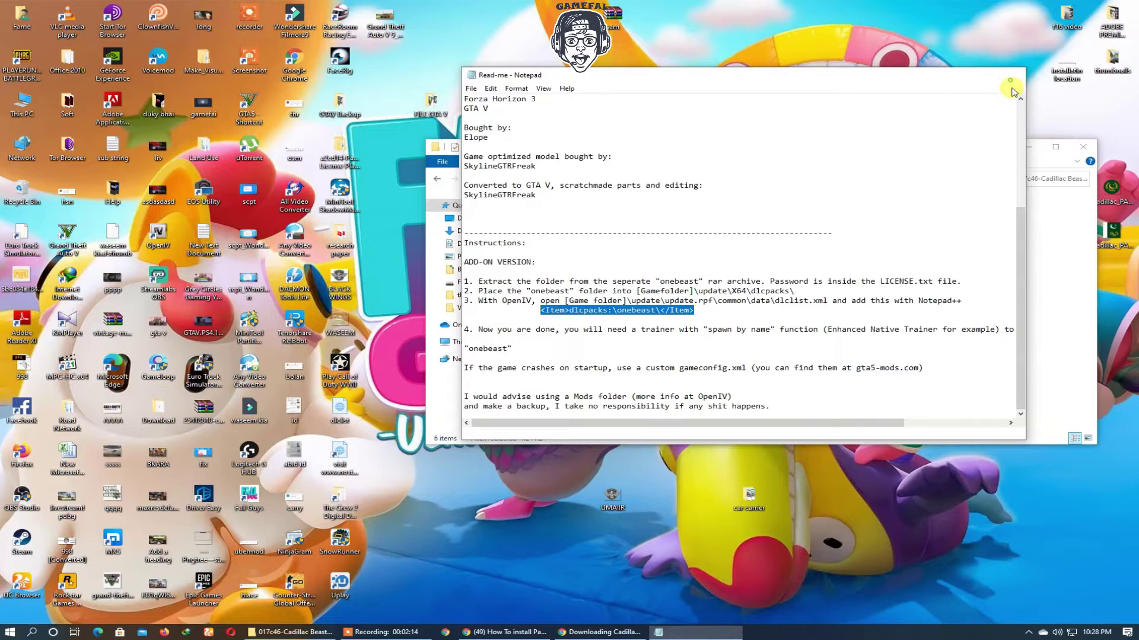
left_click(1011, 82)
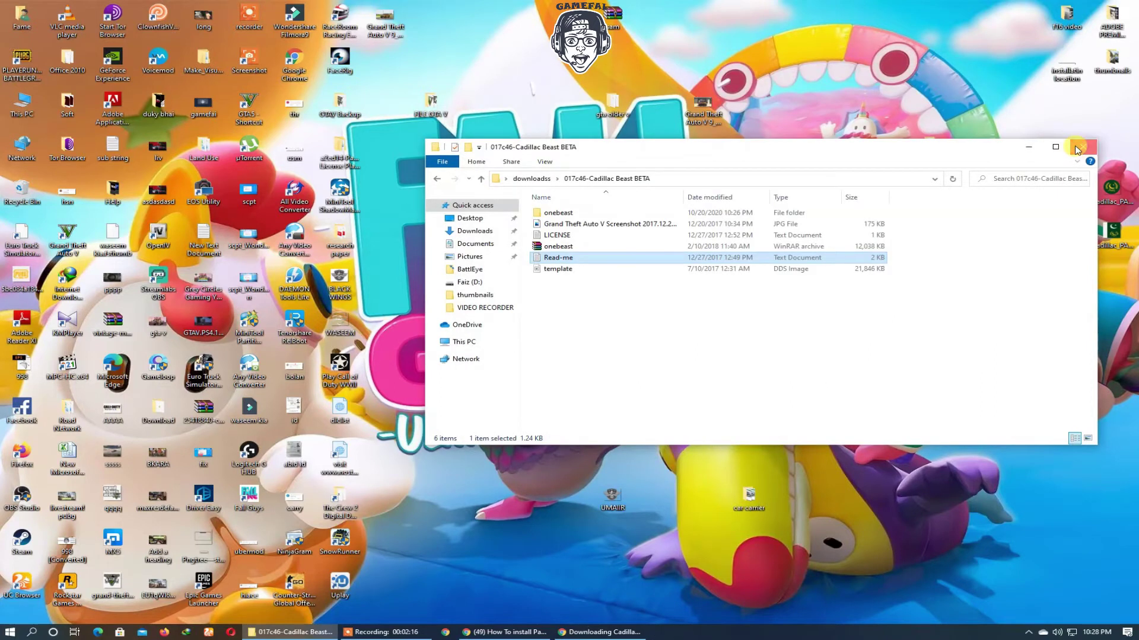
left_click(1076, 148)
right_click(718, 134)
left_click(734, 165)
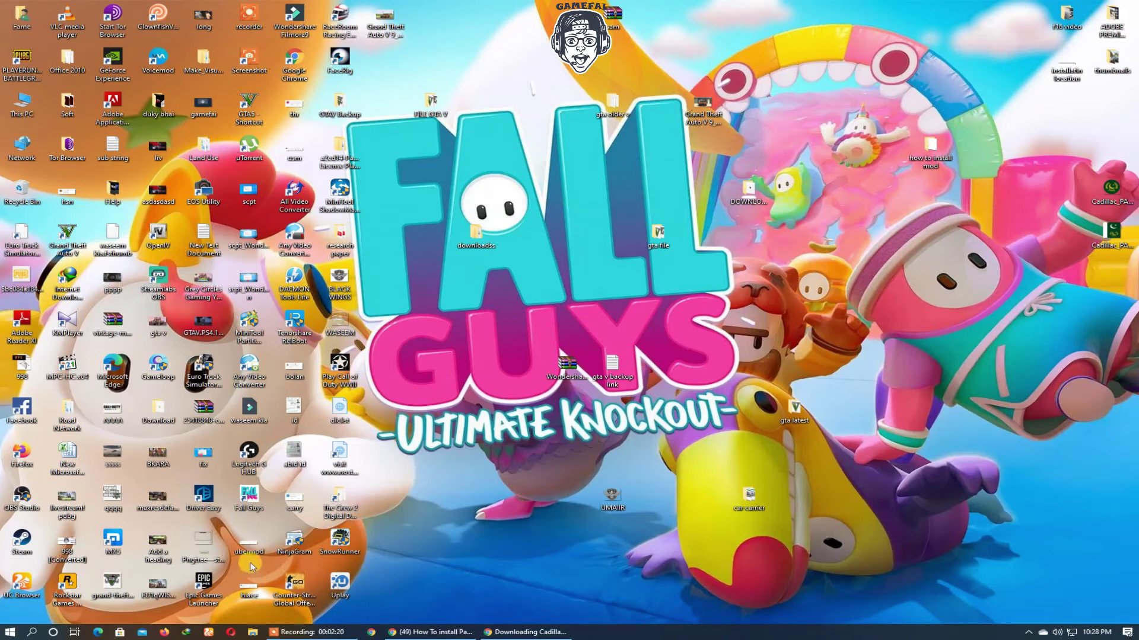
Find and launch OpenIV from the Windows search and open the Windows version of Grand Theft Auto V.
left_click(28, 633)
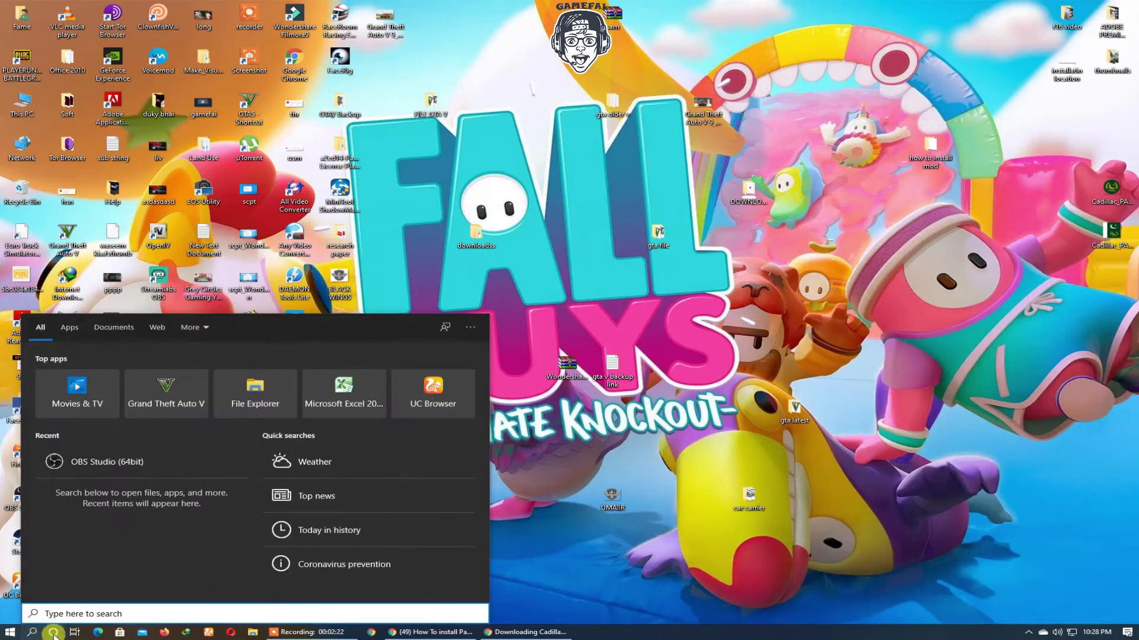
type("ope")
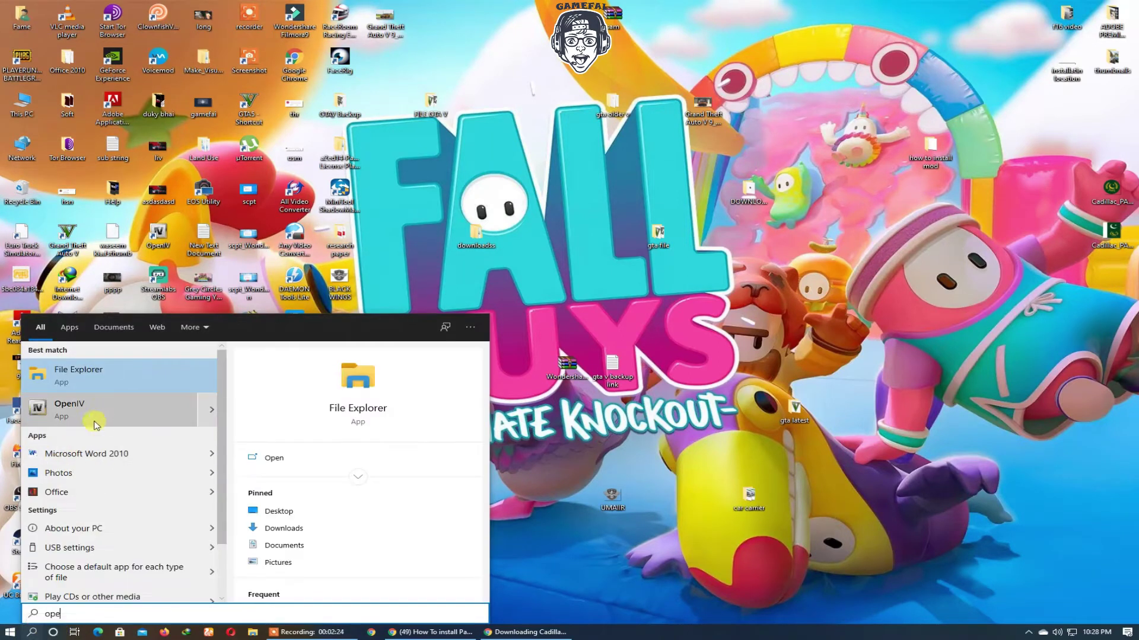
left_click(104, 418)
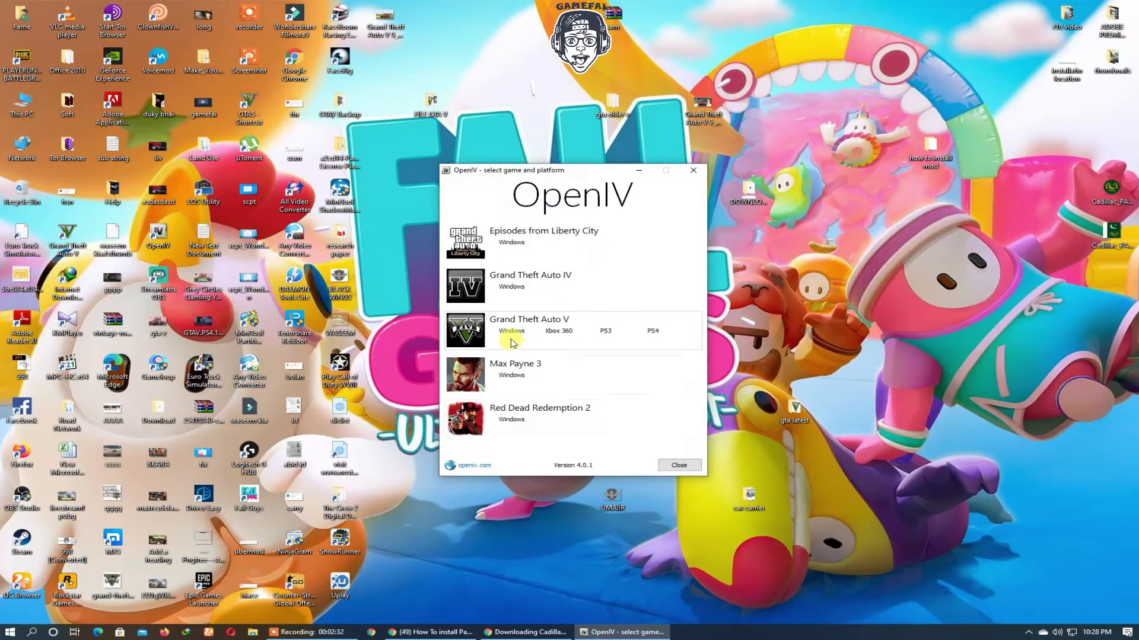
left_click(511, 331)
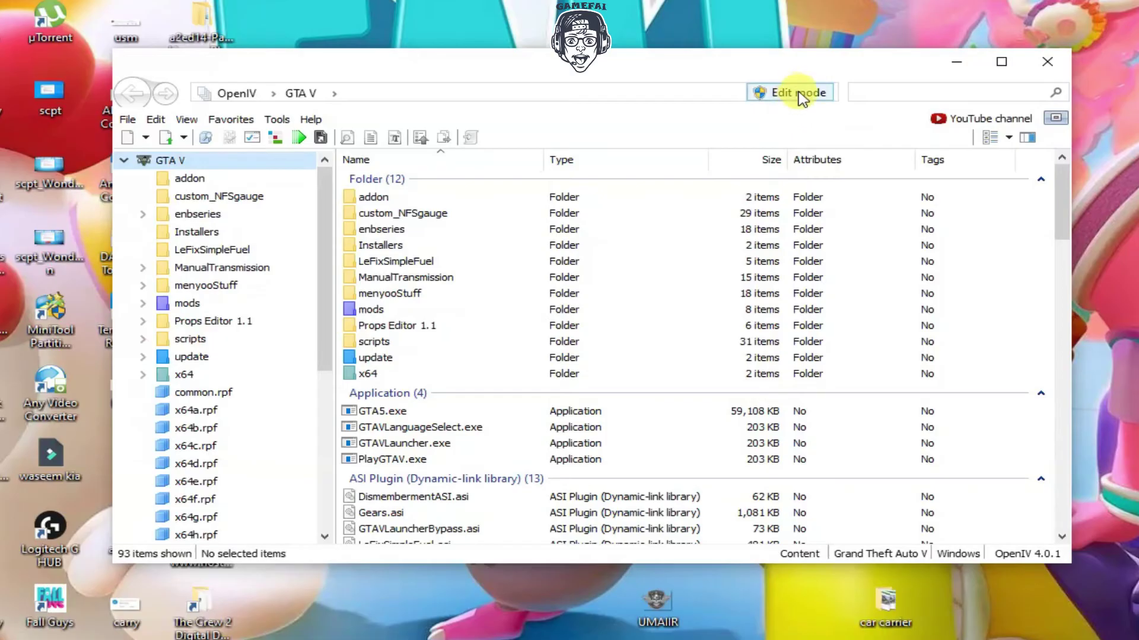
Enable edit mode in OpenIV and go to mods\update\update.rpf\common\data.
left_click(801, 95)
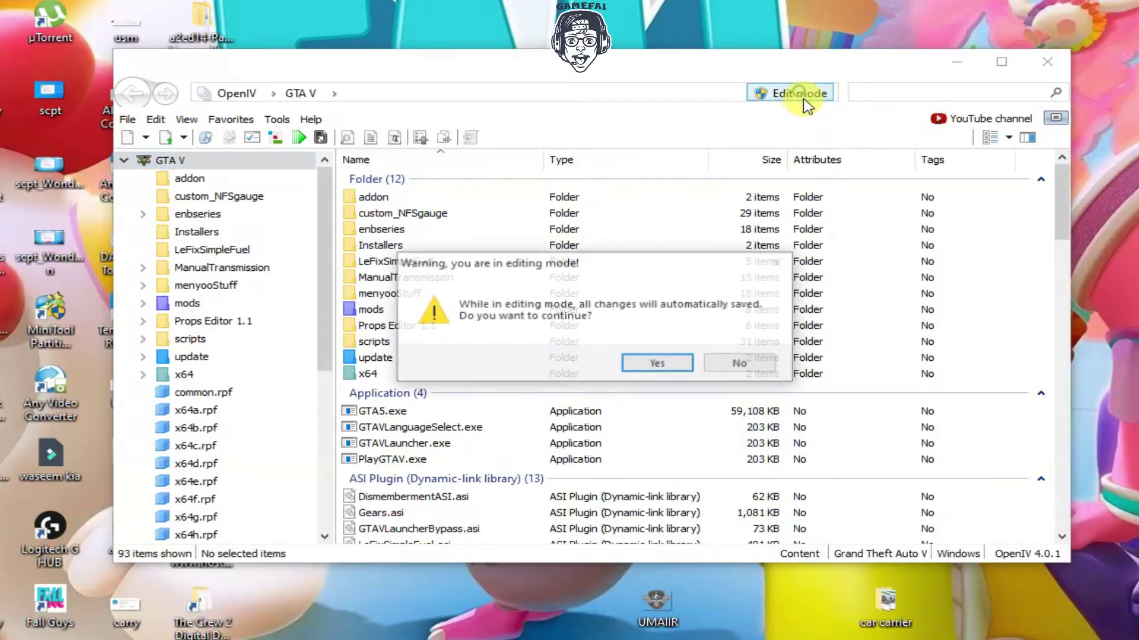
left_click(657, 365)
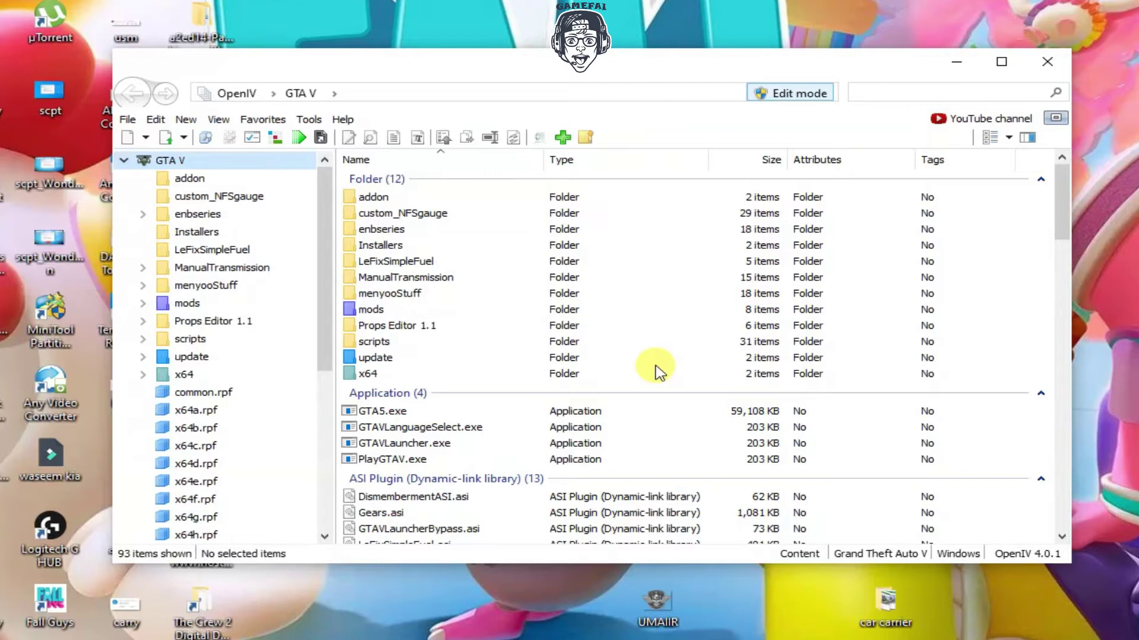
double_click(420, 309)
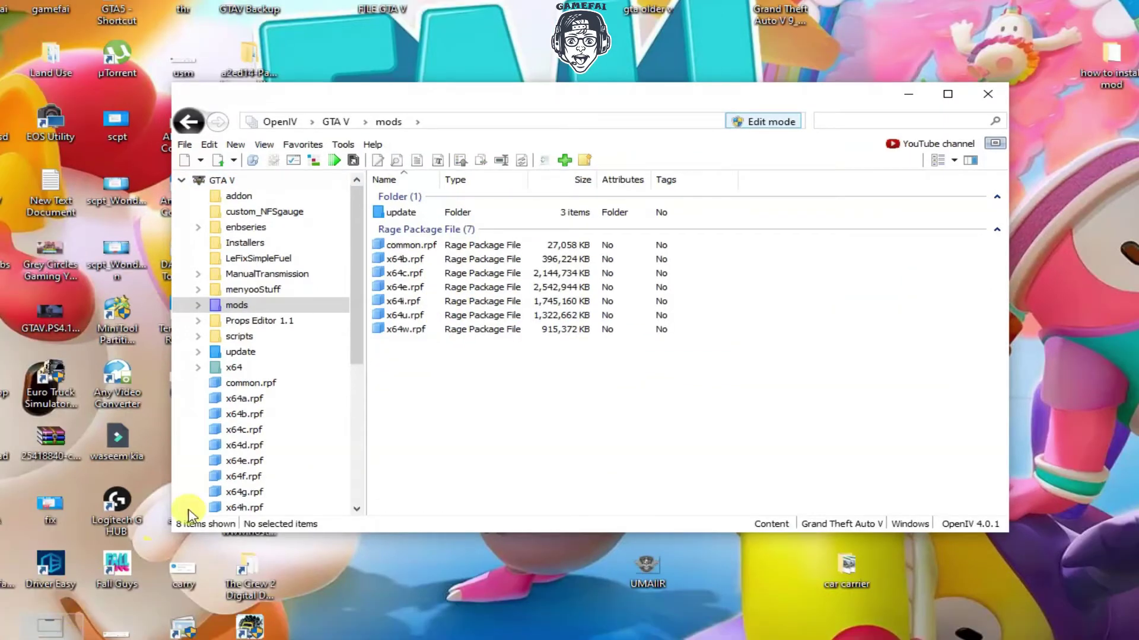
double_click(404, 213)
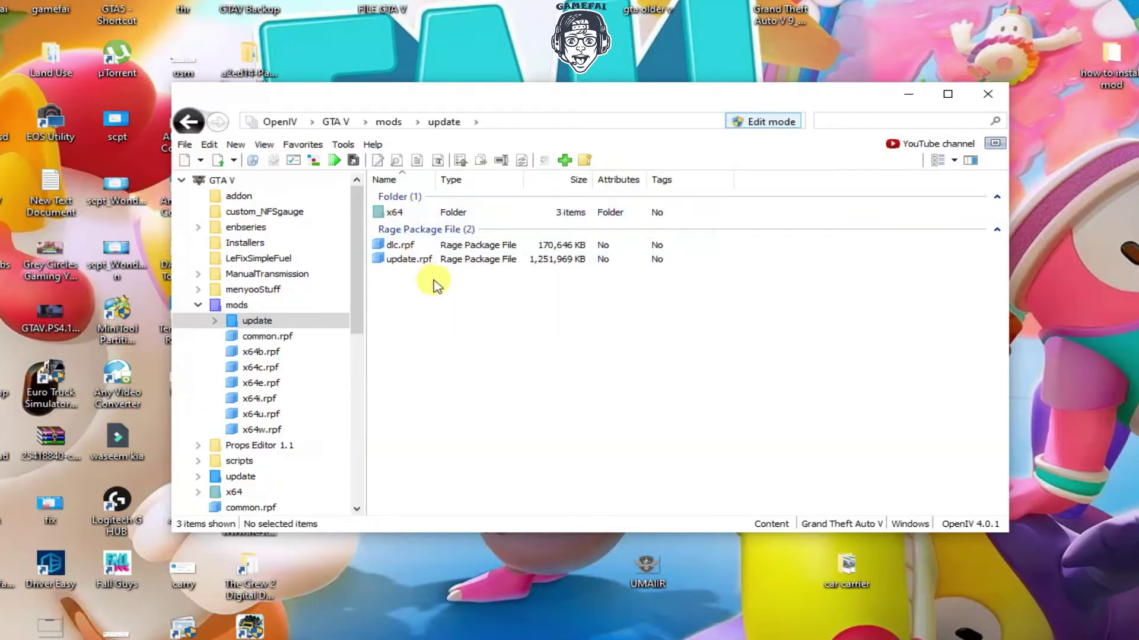
double_click(419, 261)
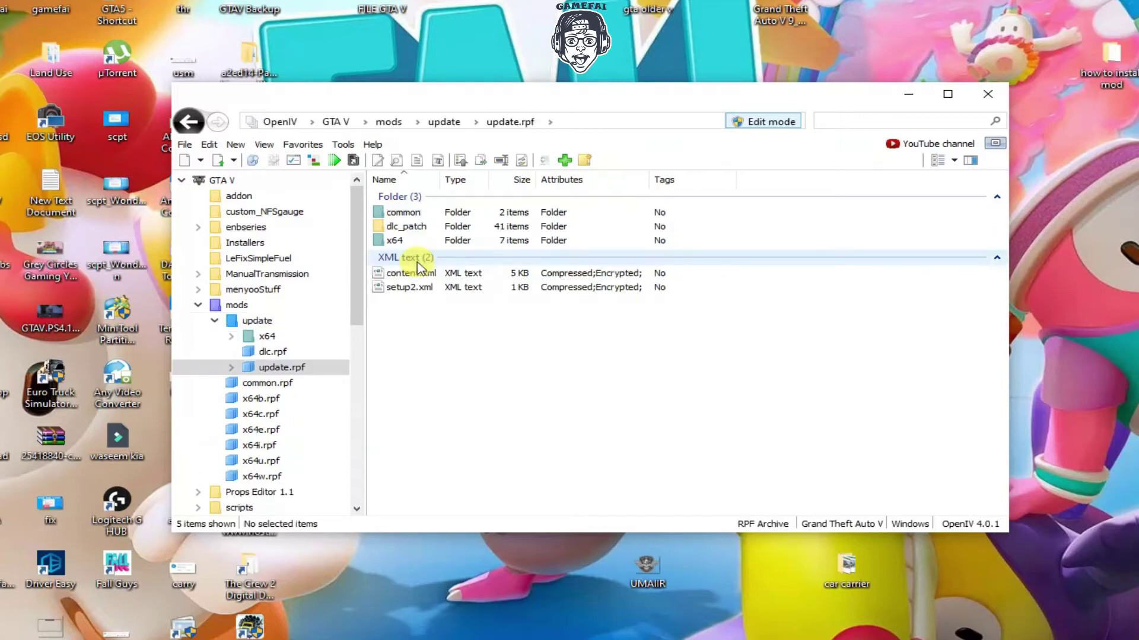
double_click(418, 215)
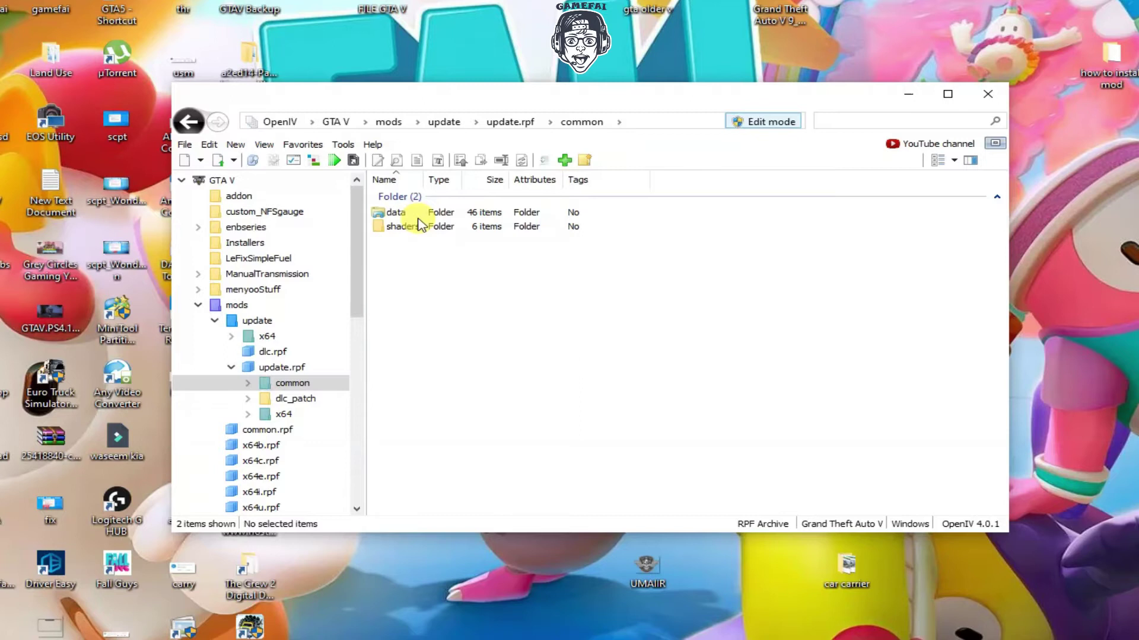
left_click(461, 213)
key("F2")
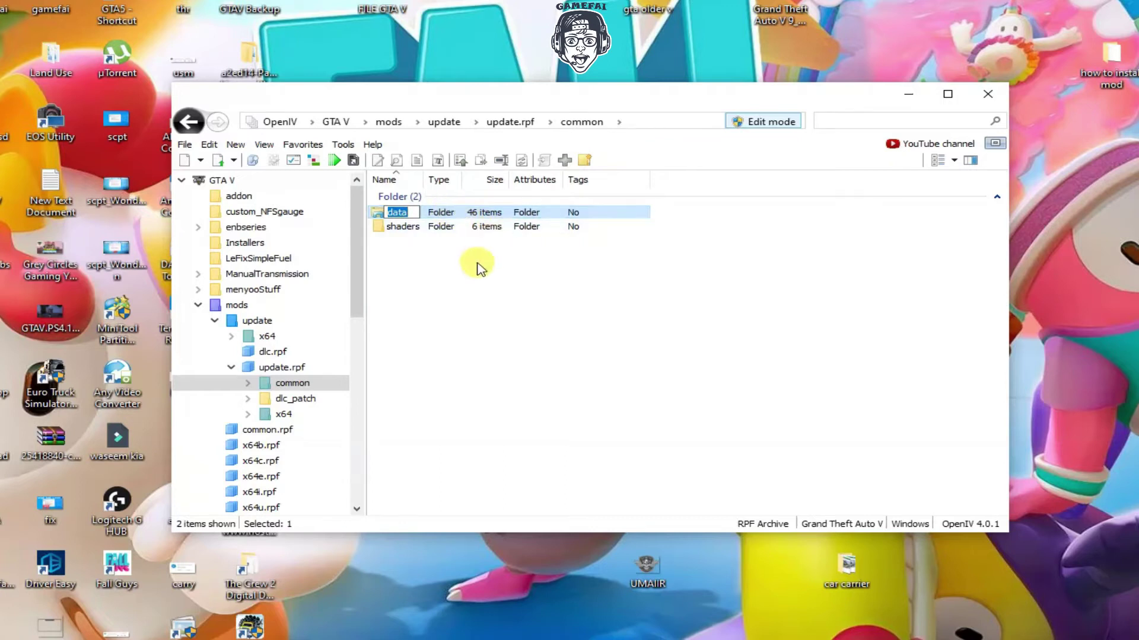
left_click(474, 262)
double_click(440, 211)
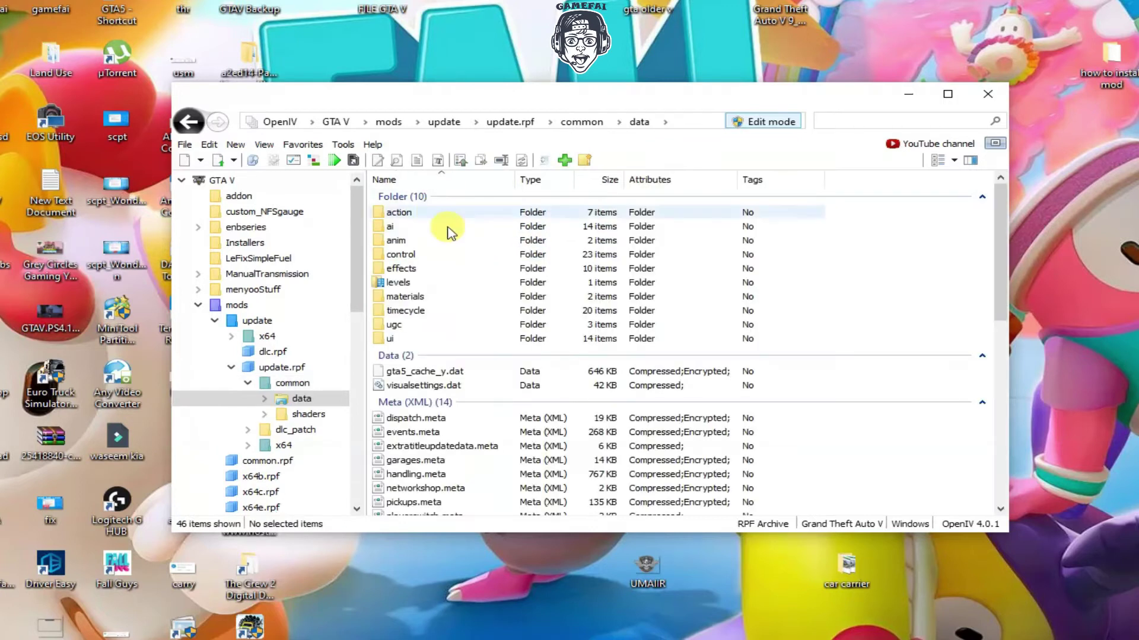
Find dlclist.xml in the data folder and open it for editing.
scroll(548, 296, "down", 3)
scroll(548, 296, "down", 2)
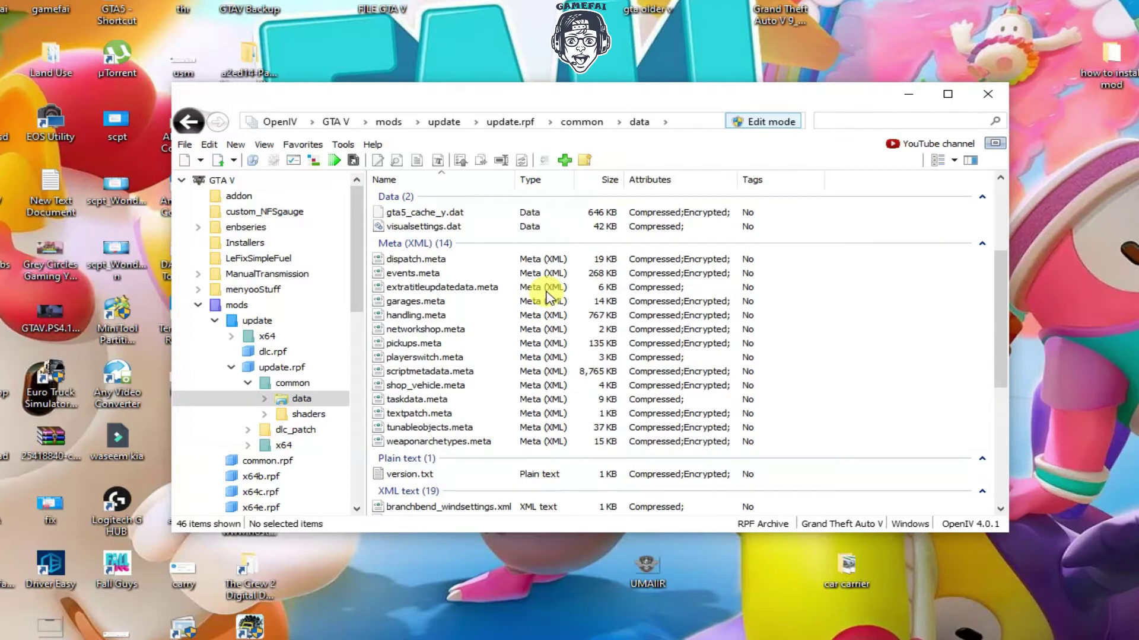
scroll(549, 297, "down", 3)
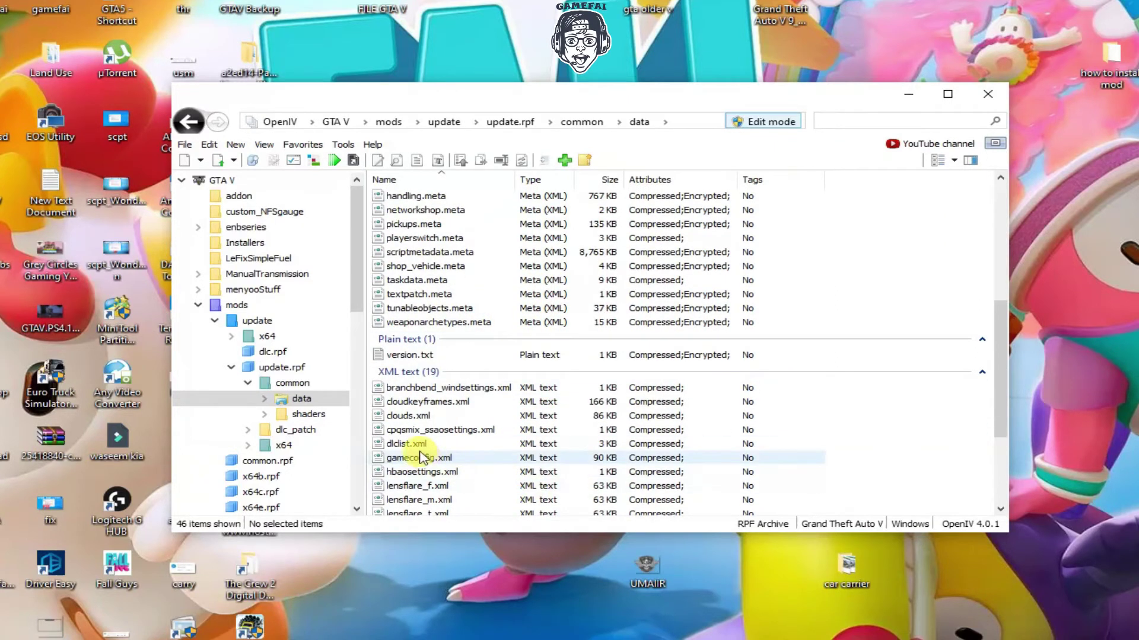
left_click(420, 448)
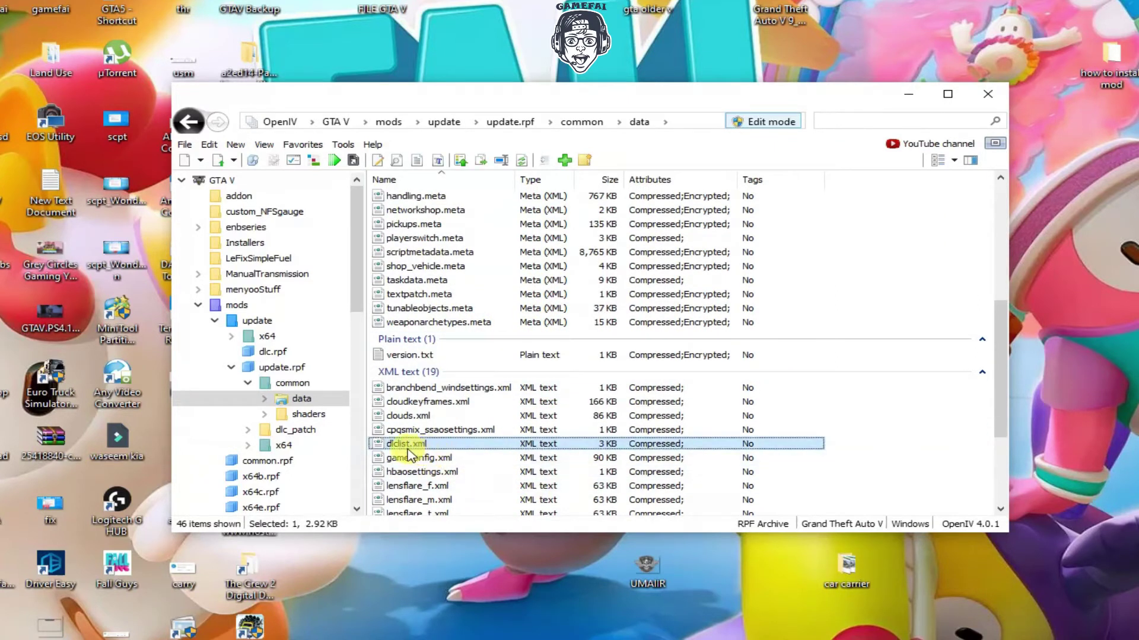
right_click(414, 453)
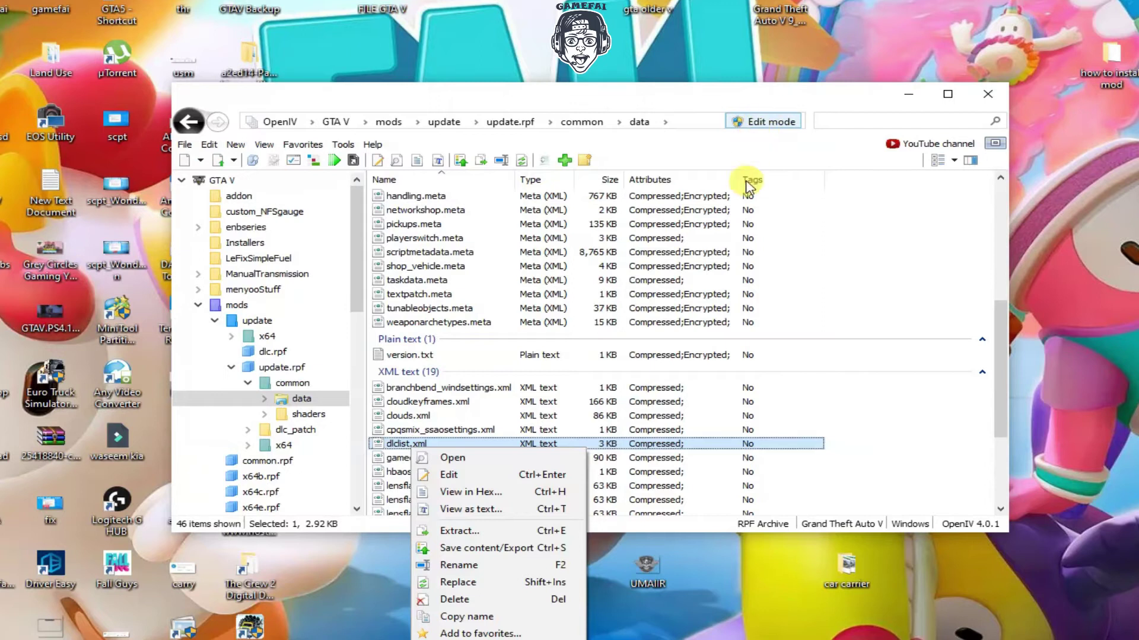
left_click(449, 476)
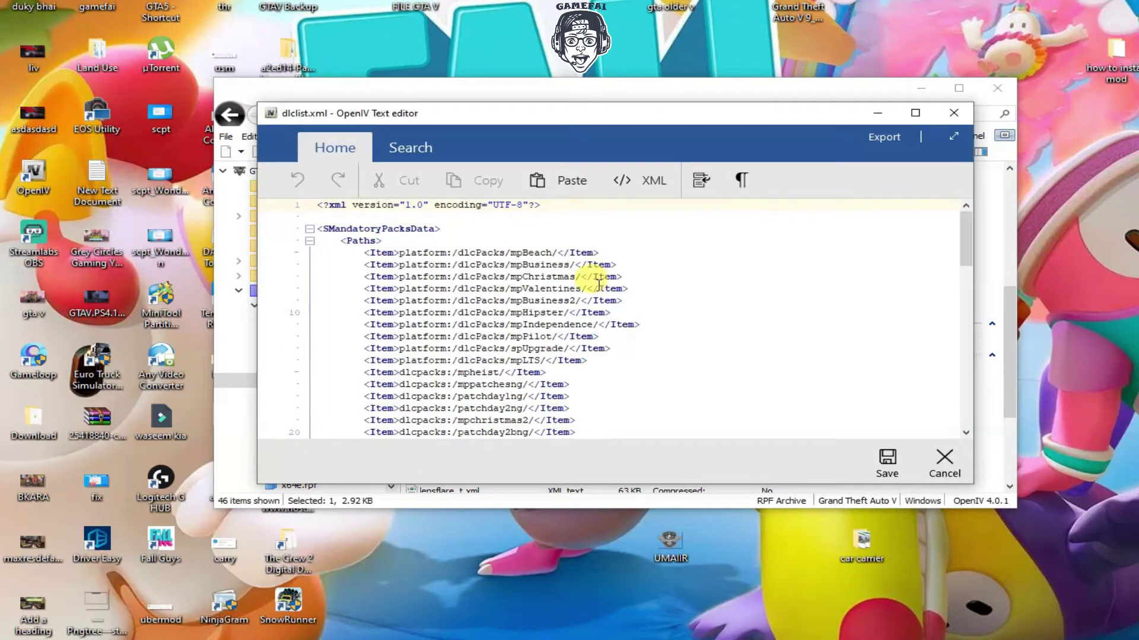
Paste the line <Item>dlcpacks:\onebeast\</Item> on a new line below the addonprops entry and save dlclist.xml.
scroll(620, 326, "down", 13)
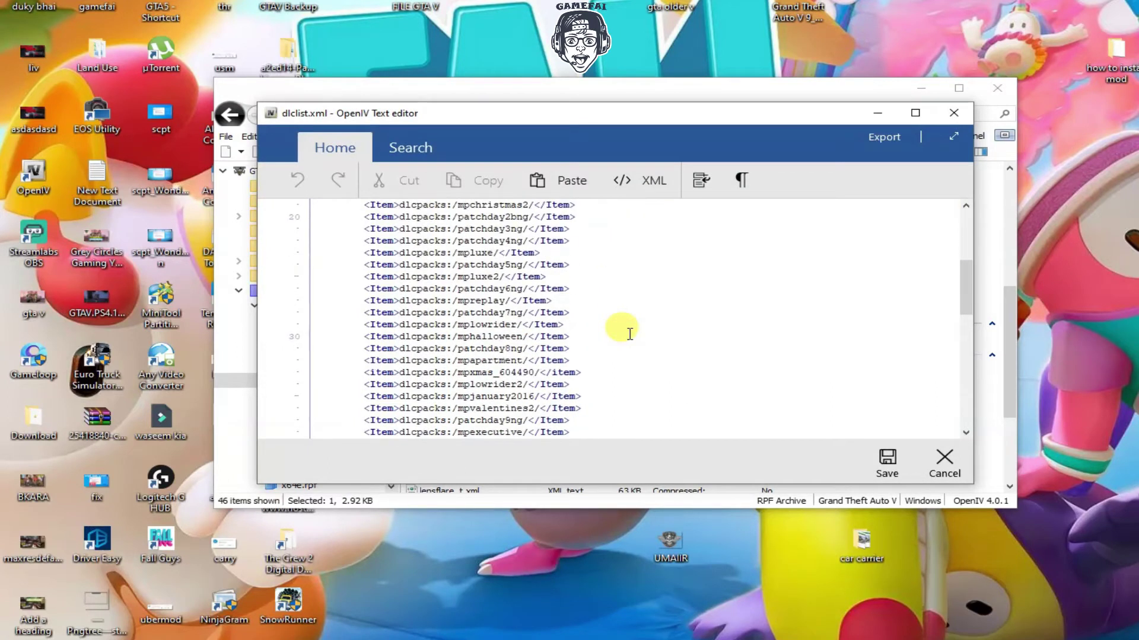
scroll(630, 334, "down", 7)
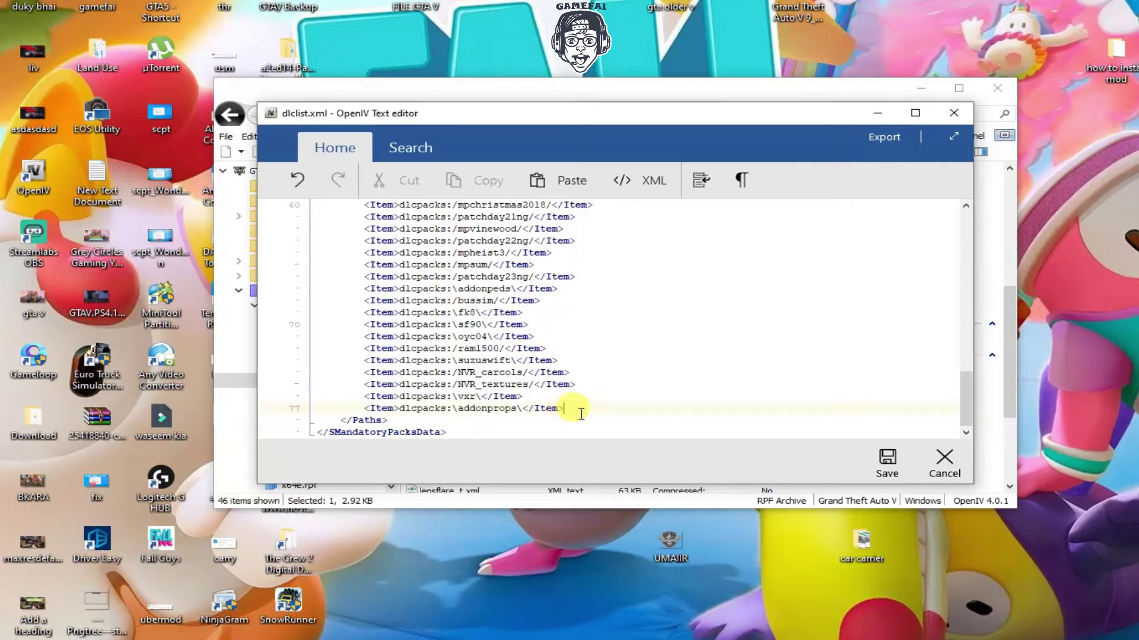
key("Return")
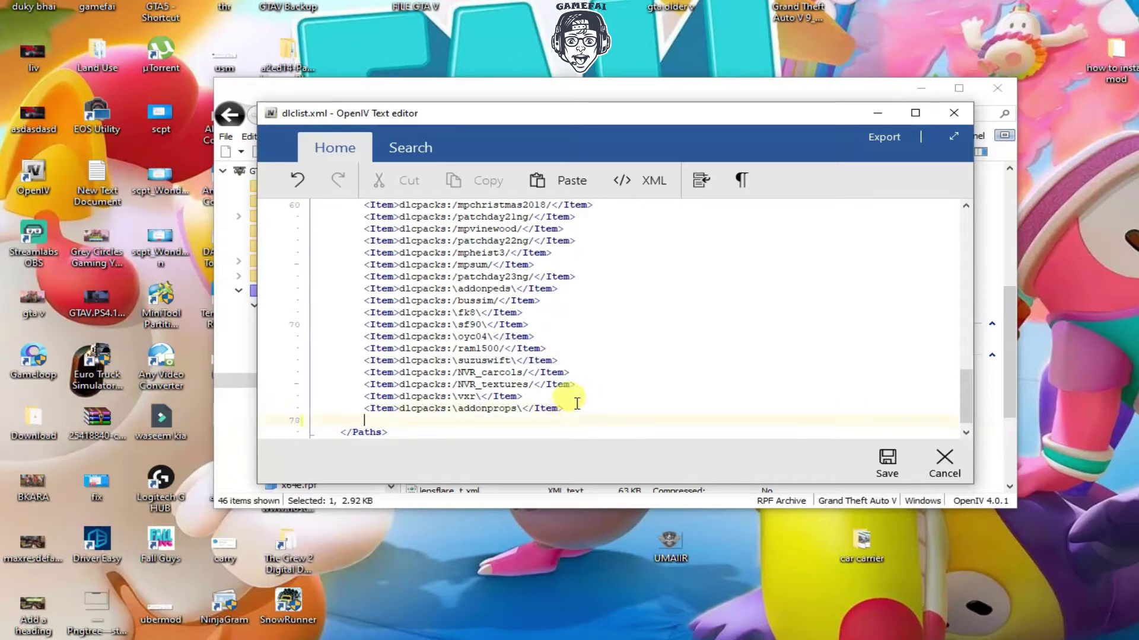
right_click(399, 433)
left_click(447, 466)
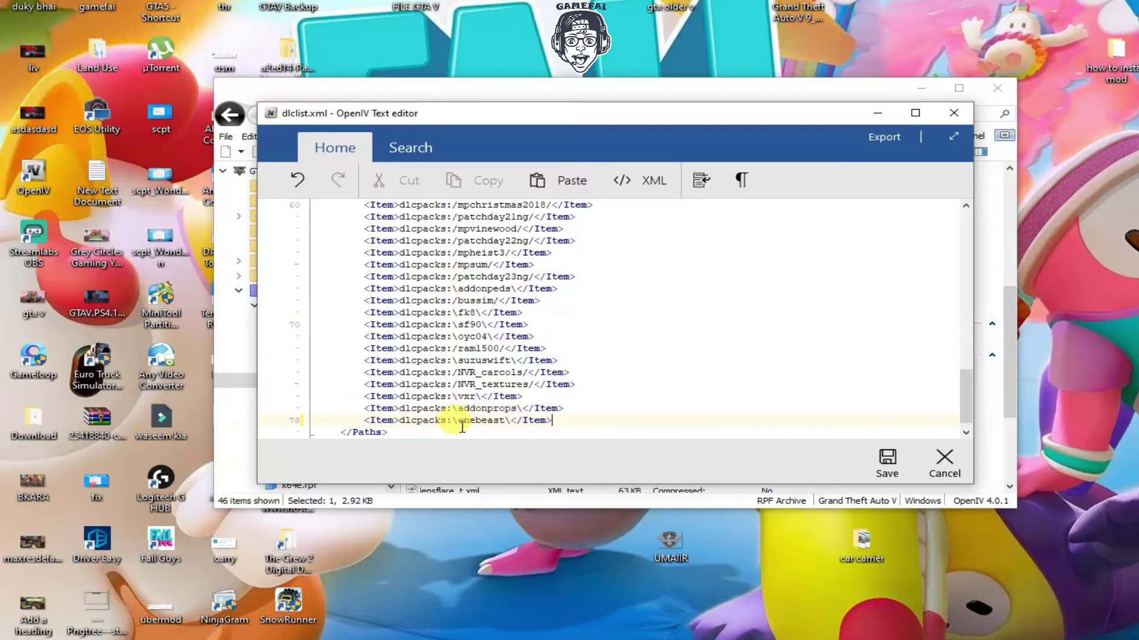
left_click(888, 465)
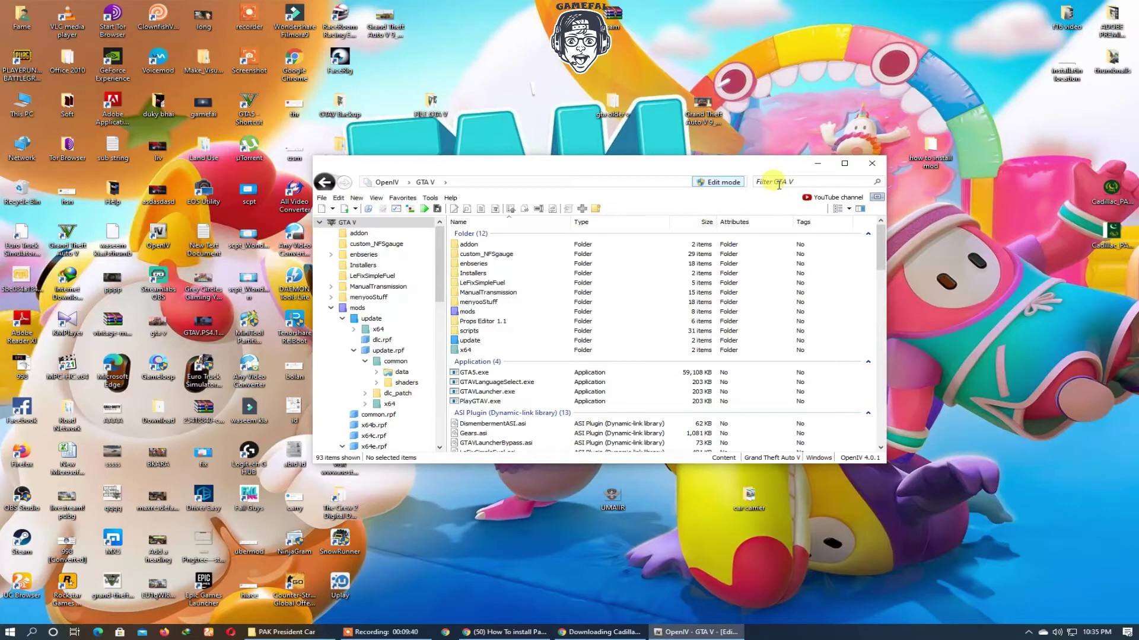
Search all archives for "stretch" and go to stretch.ytd in mods\x64e.rpf\levels\gta5\vehicles.rpf.
type("t")
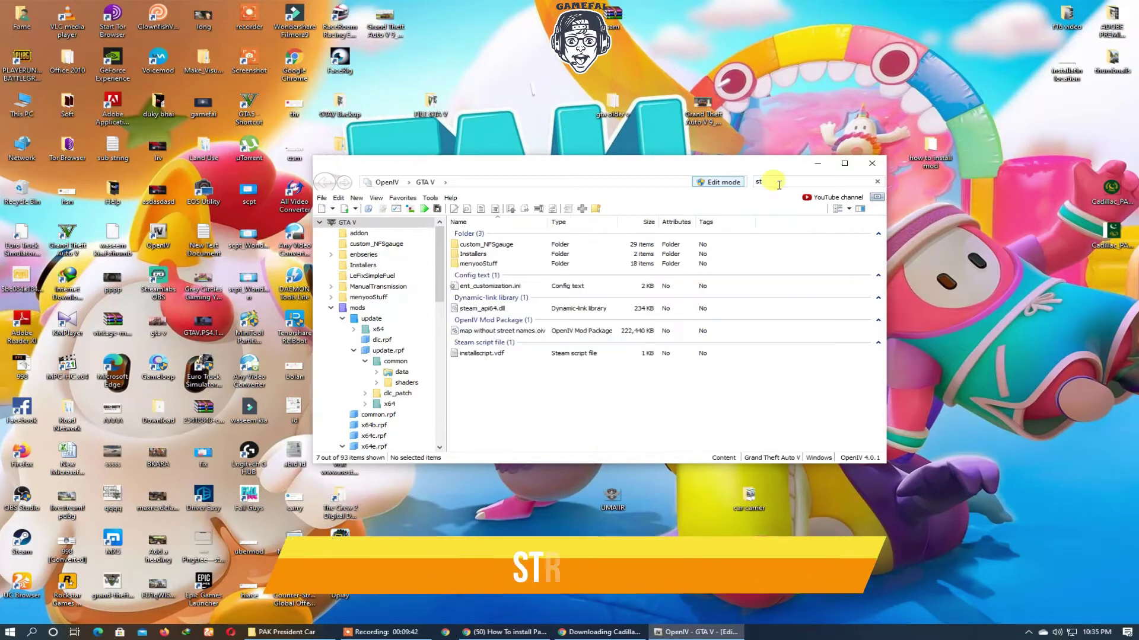
type("retch")
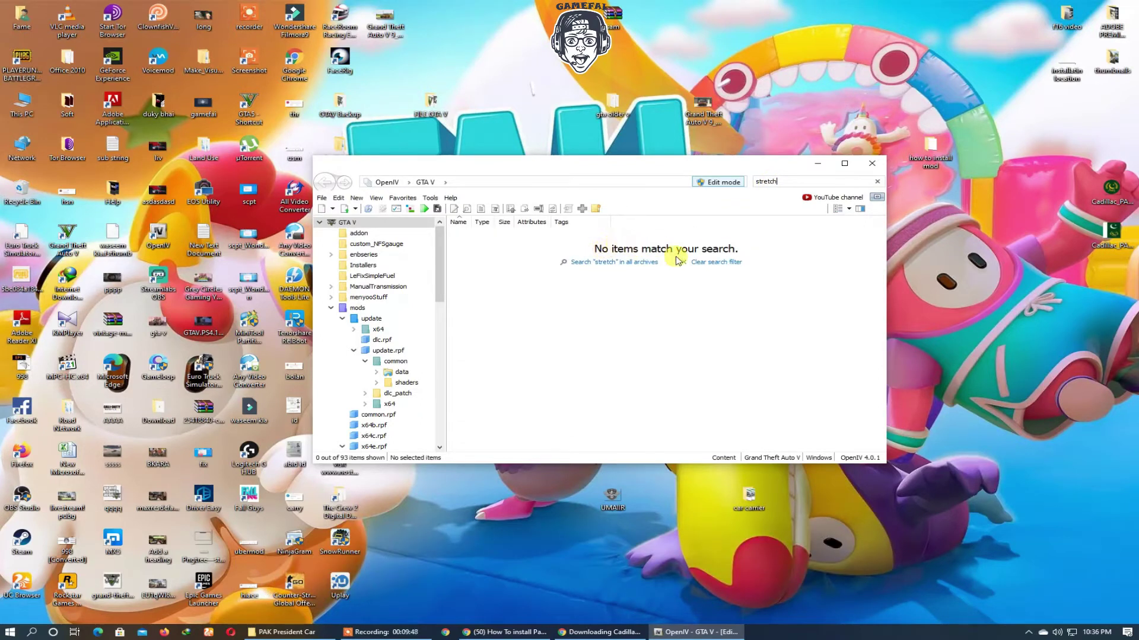
left_click(632, 264)
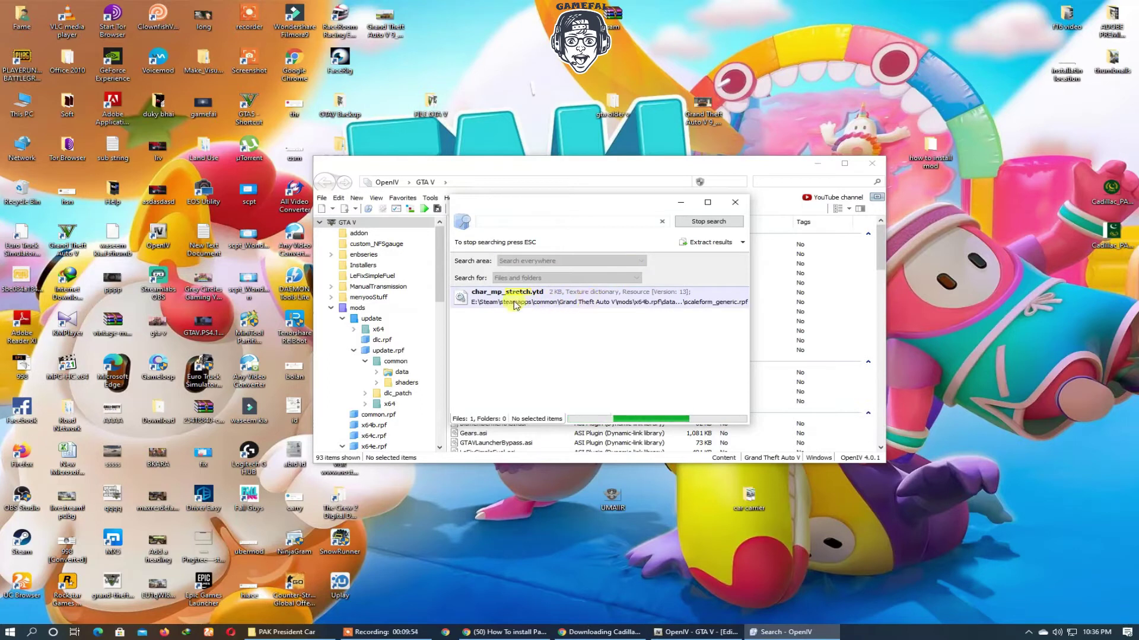
scroll(564, 332, "down", 1)
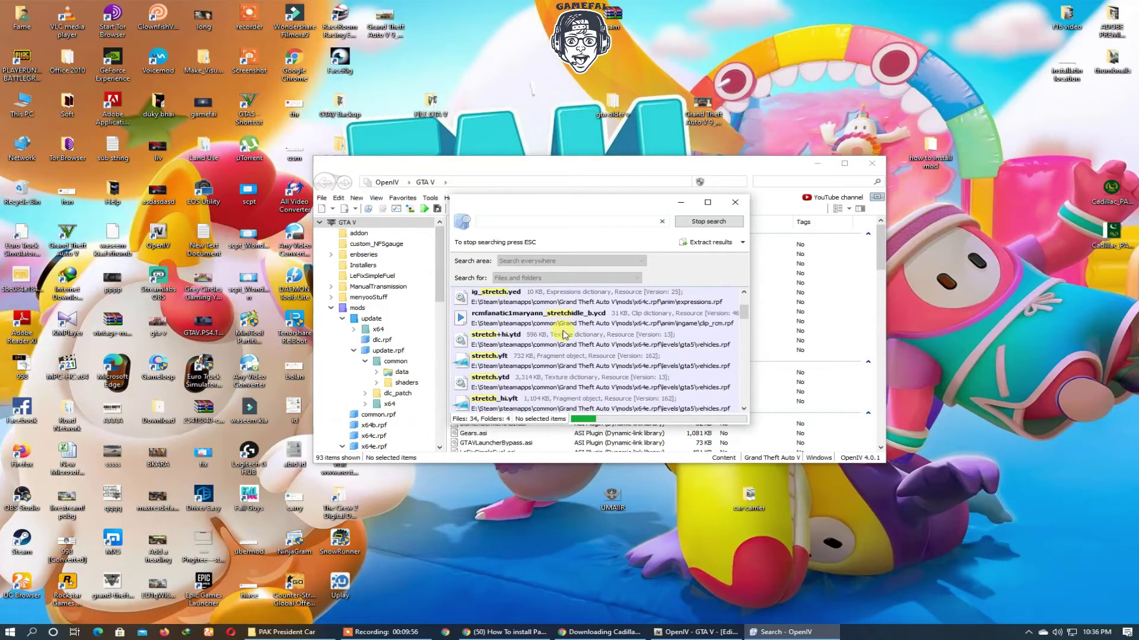
left_click(516, 388)
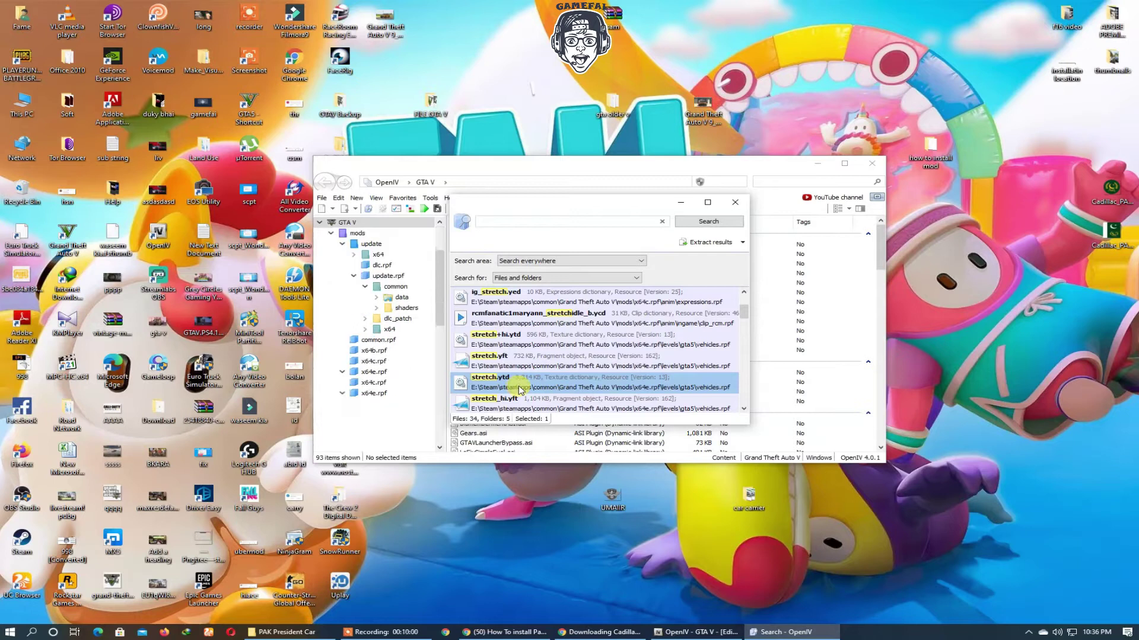
double_click(520, 383)
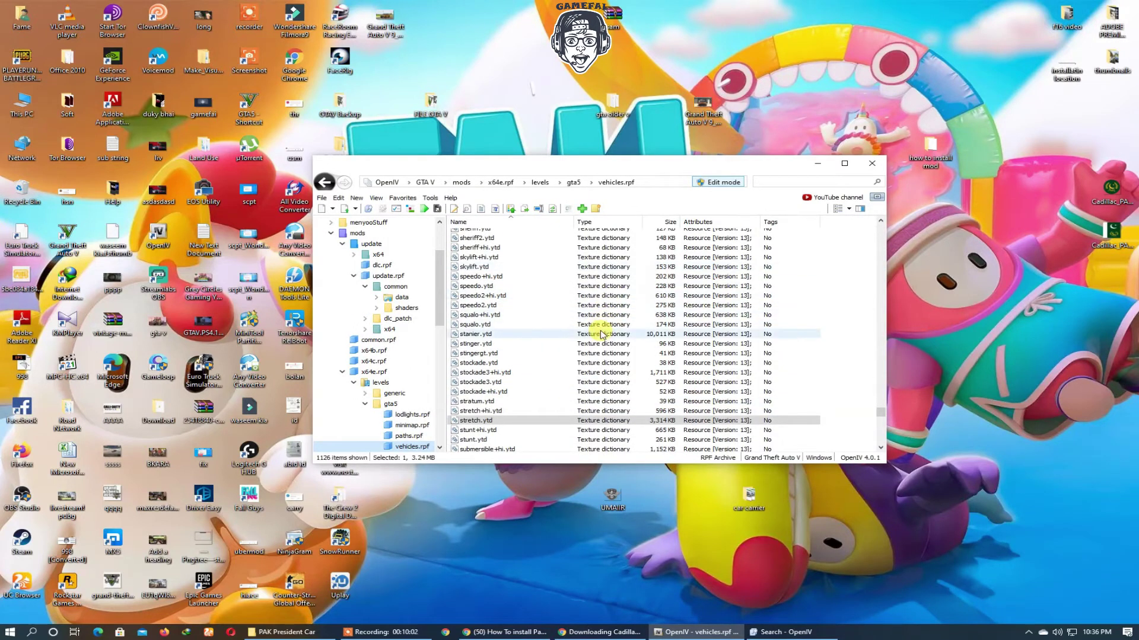
Replace stretch.ytd in vehicles.rpf with the stretch.ytd from the PAK President Car folder, and minimize that folder window.
scroll(599, 332, "down", 1)
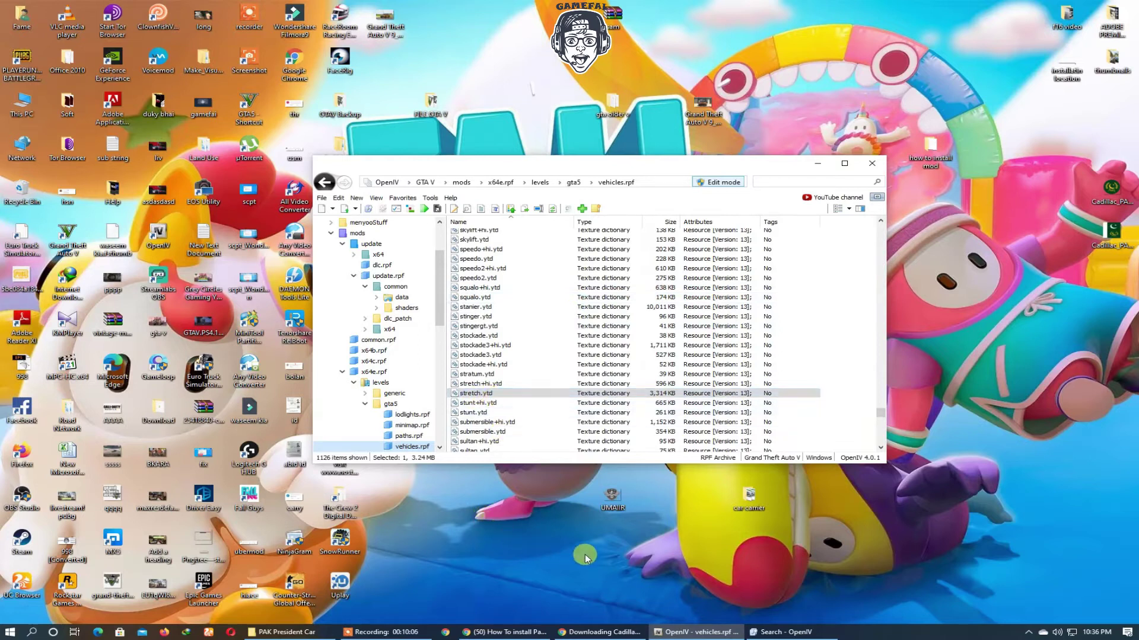
left_click(282, 632)
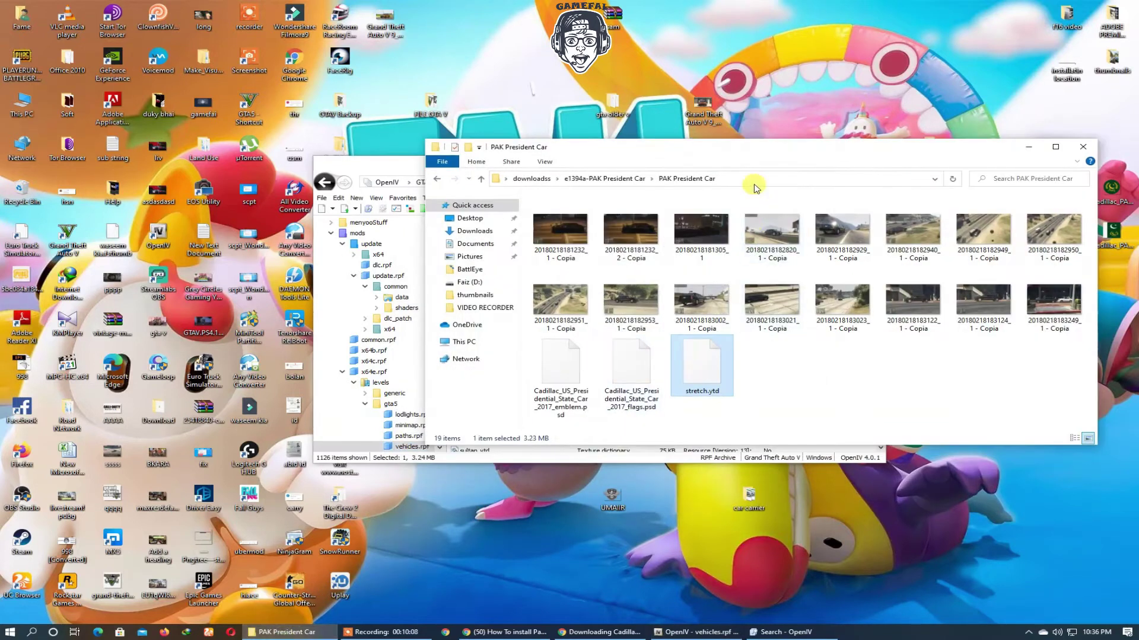
left_click_drag(624, 154, 624, 177)
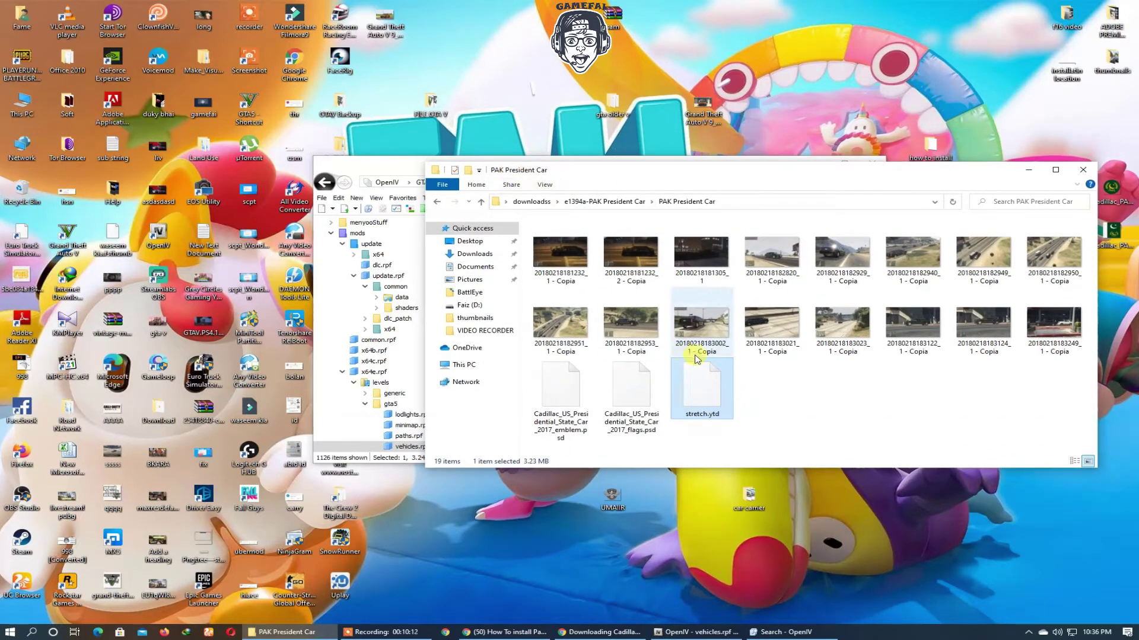
left_click_drag(797, 171, 959, 161)
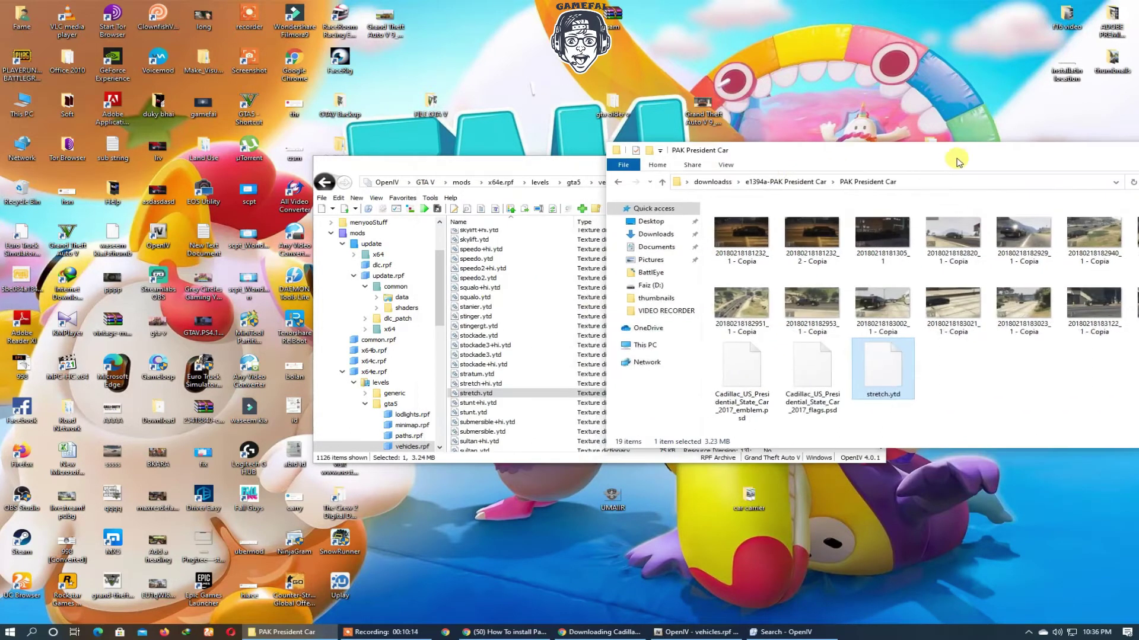
left_click_drag(882, 382, 506, 402)
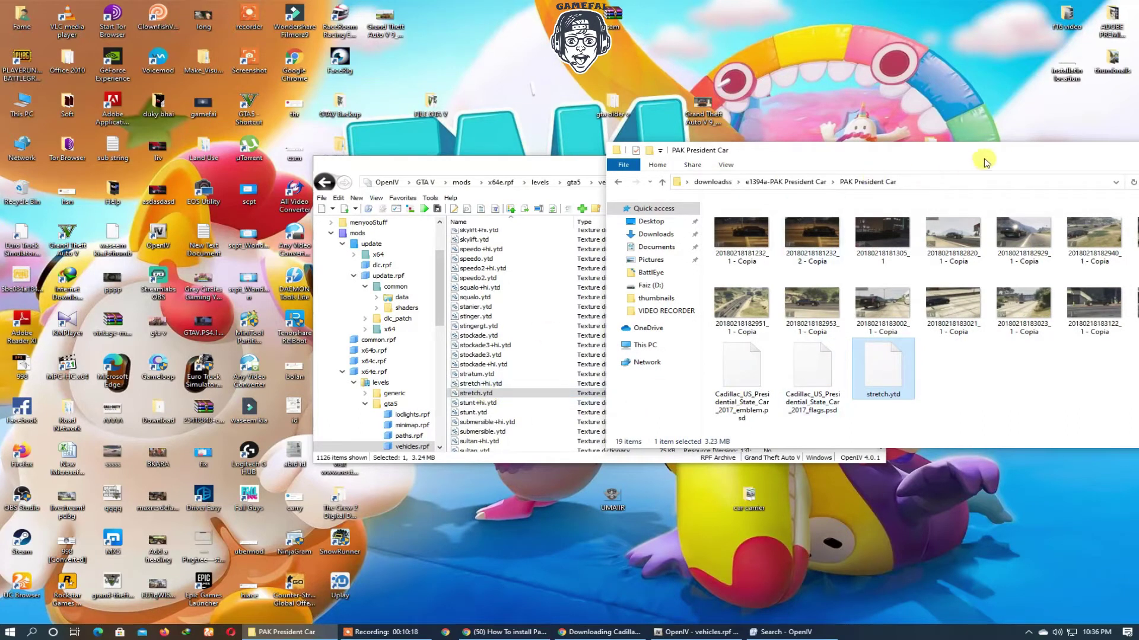
left_click_drag(981, 159, 702, 202)
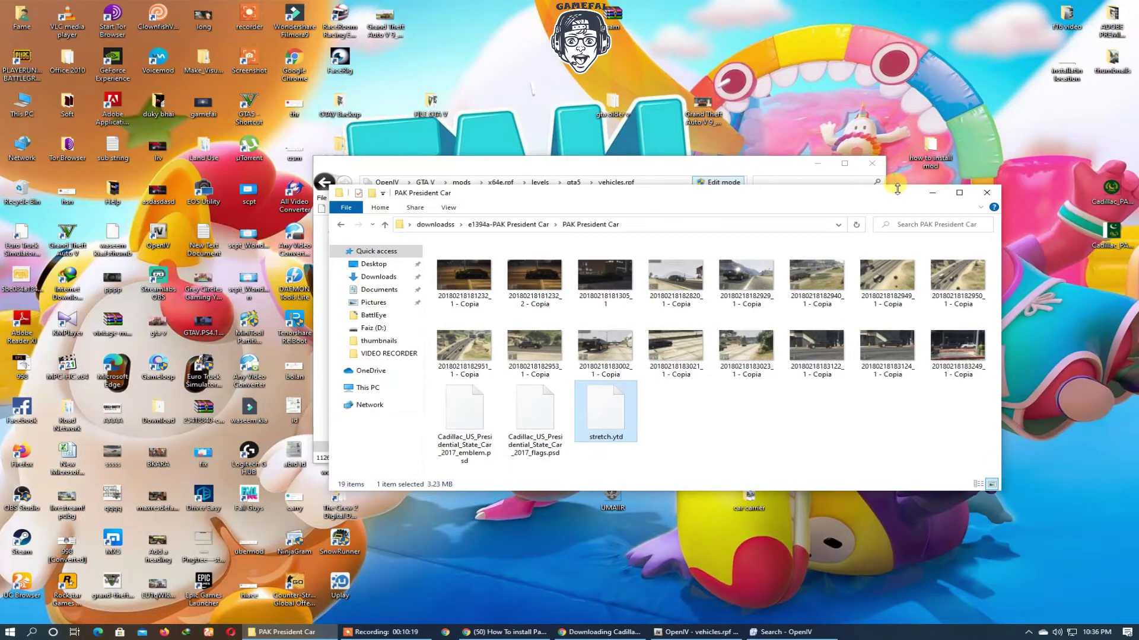
left_click(928, 195)
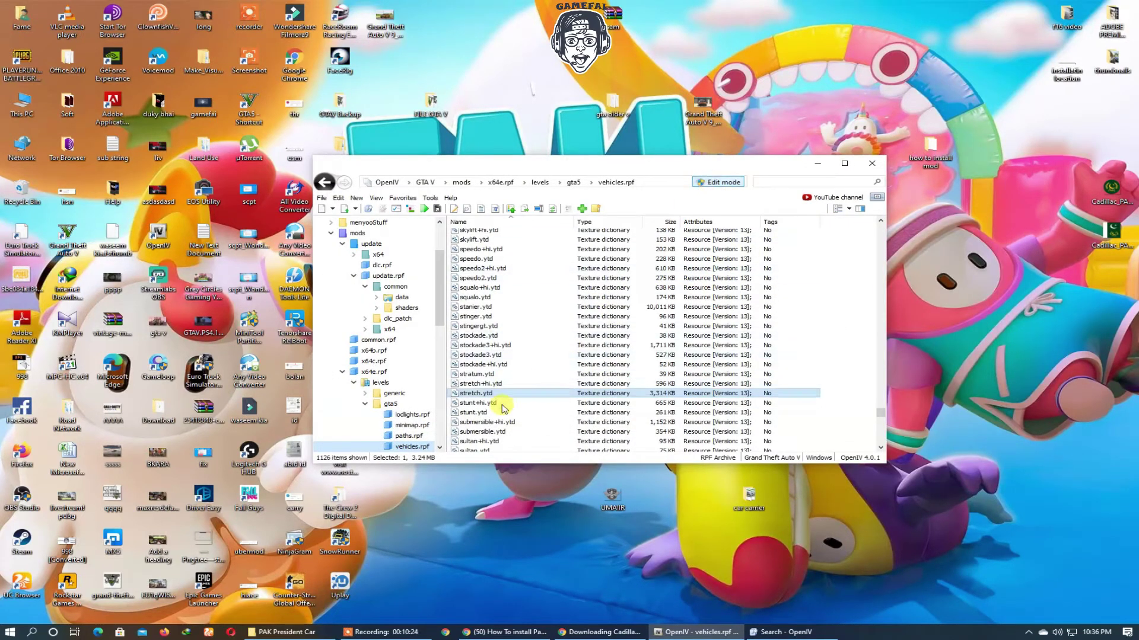
Open stretch.ytd in the texture editor and try to copy the Cadillac_PAK_Presidential_State_Car_2017_emblem texture to the desktop.
double_click(486, 393)
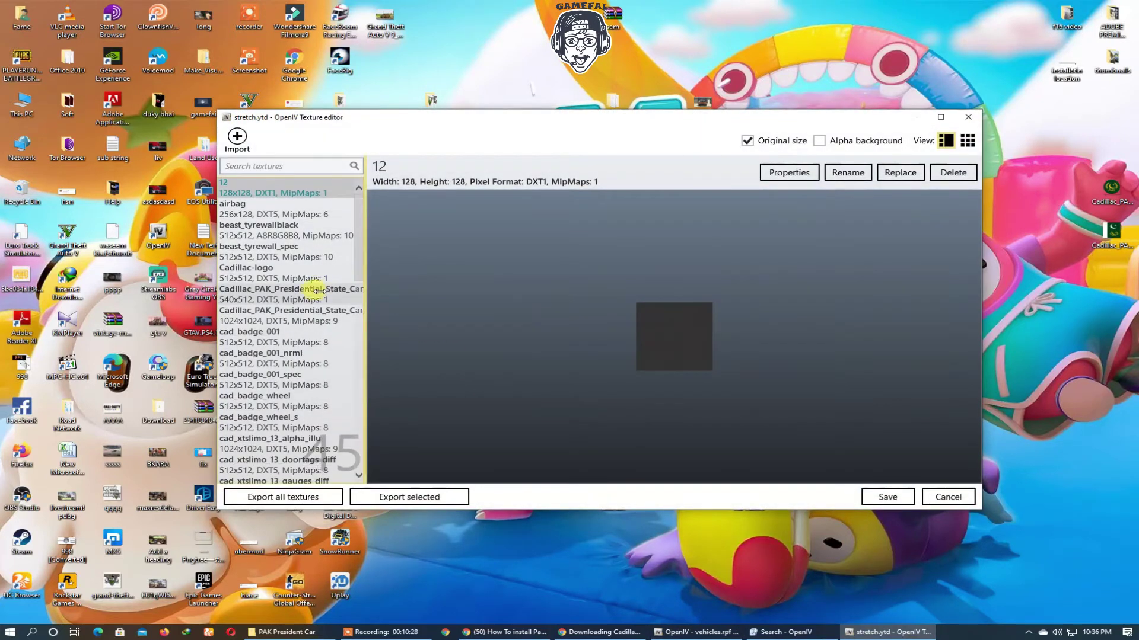
left_click(290, 300)
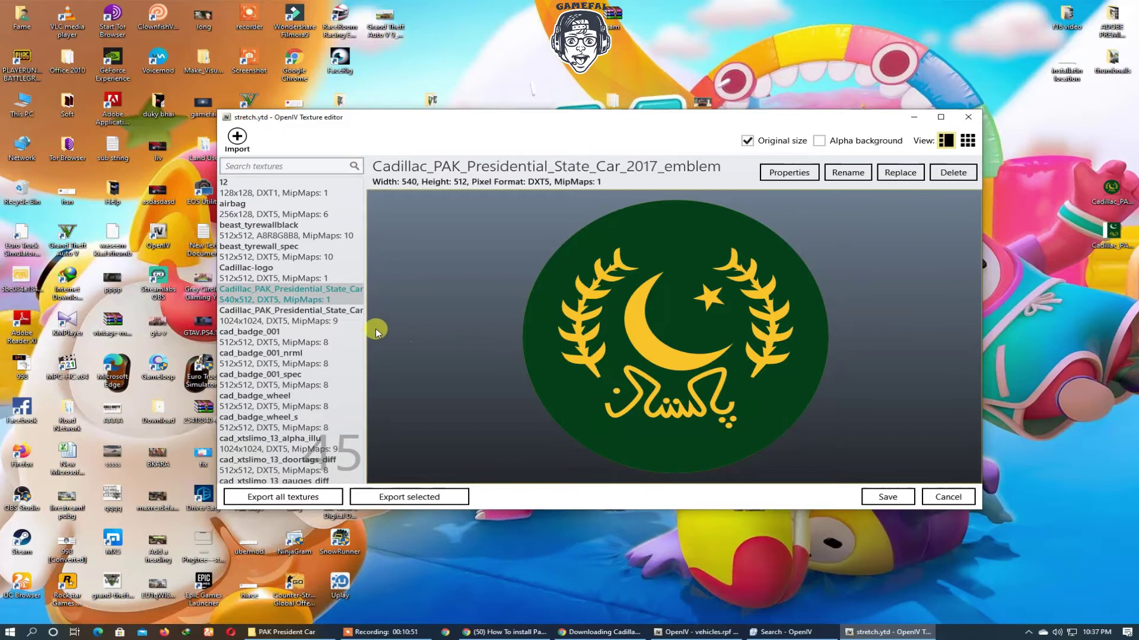
left_click_drag(303, 304, 1102, 349)
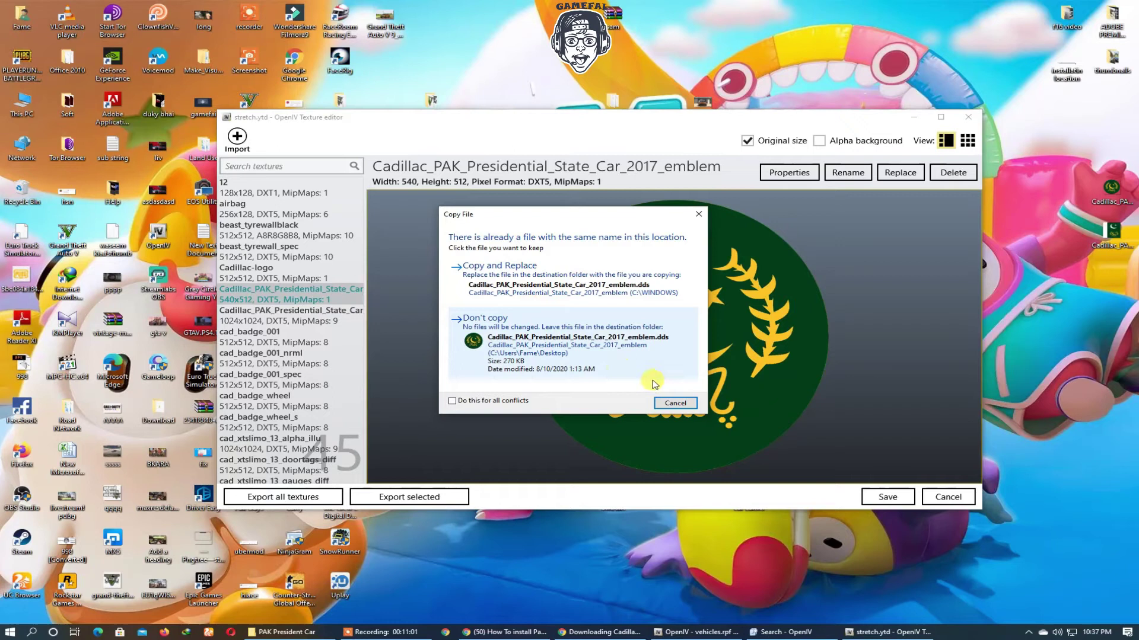
left_click(673, 404)
left_click_drag(1078, 157, 1133, 311)
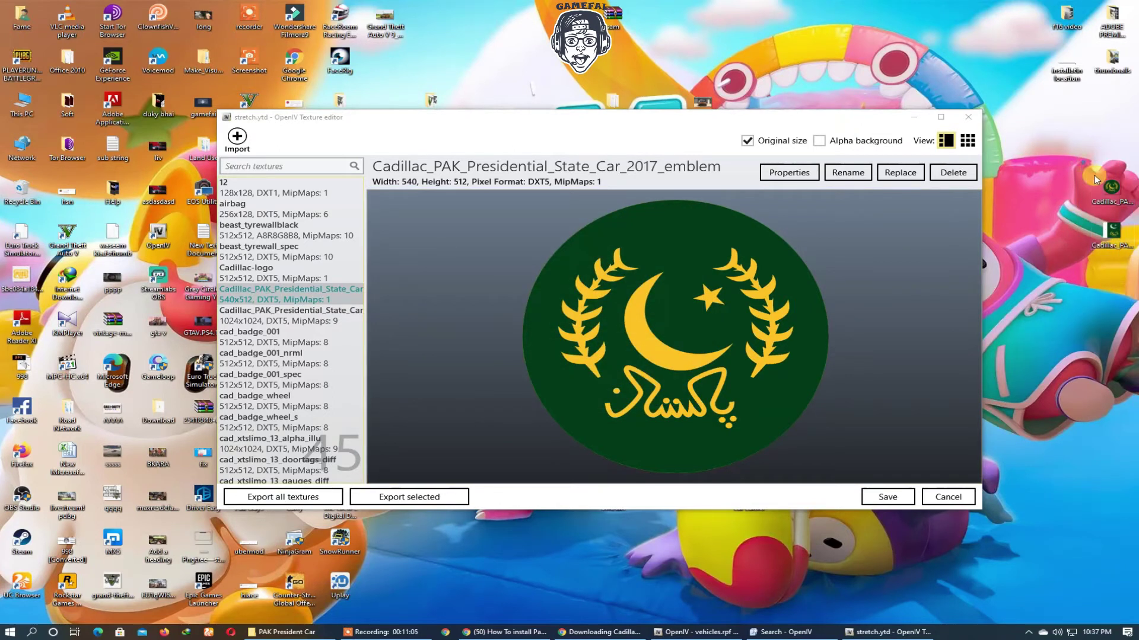
Try to copy the Cadillac_PAK_Presidential_State_Car_2017_flags texture to the desktop, and close the stretch.ytd texture editor.
left_click(270, 317)
scroll(720, 301, "down", 2)
scroll(593, 323, "up", 2)
left_click_drag(491, 341, 1101, 357)
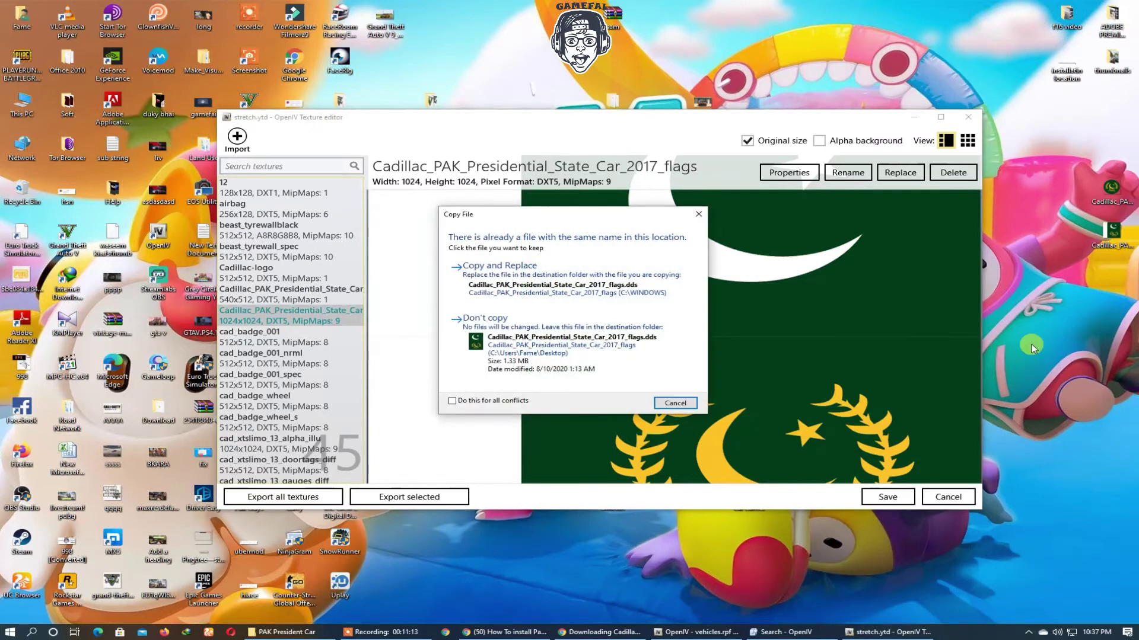
left_click(676, 403)
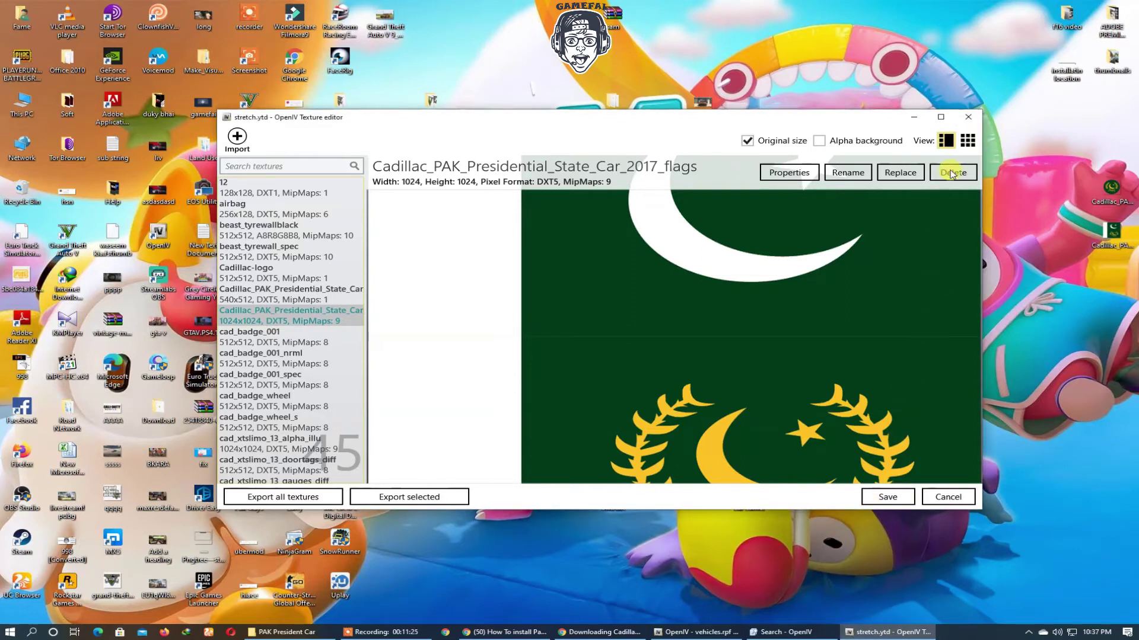
left_click(970, 118)
scroll(534, 299, "up", 1)
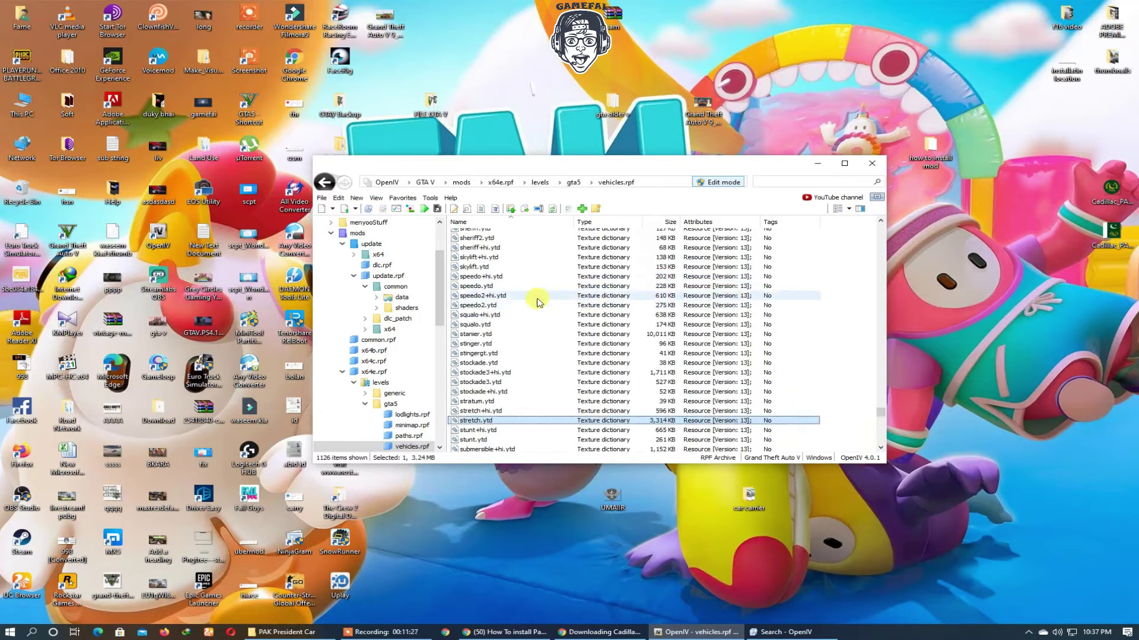
Search all archives for "onebeast" from the GTA V root and go to onebeast.ytd in suburbanvehicles.rpf.
left_click(424, 182)
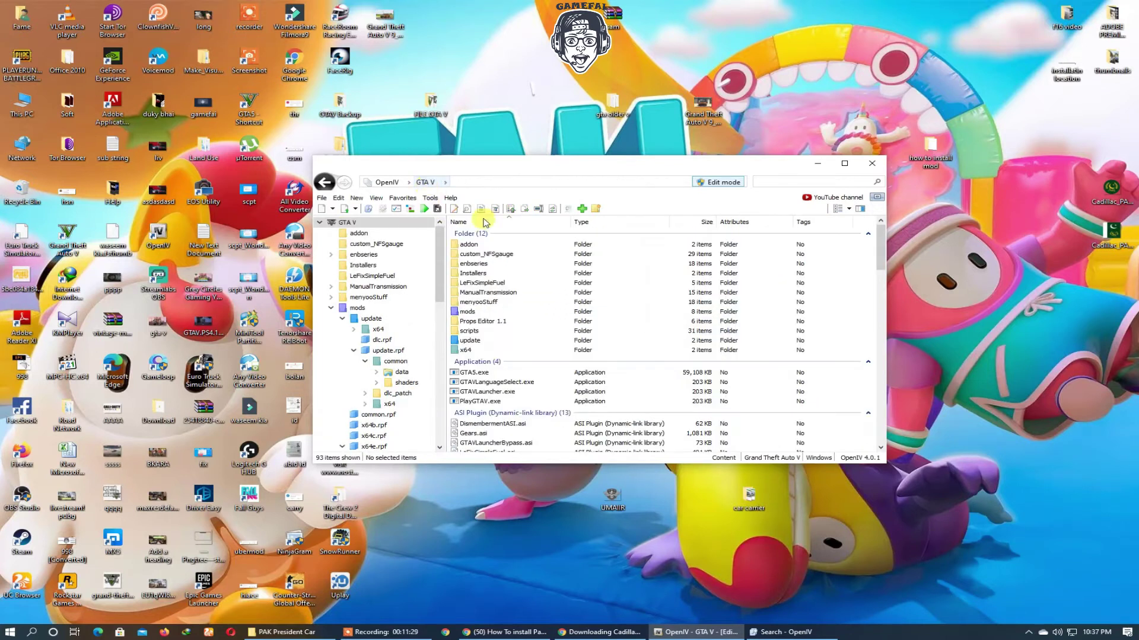
left_click(786, 183)
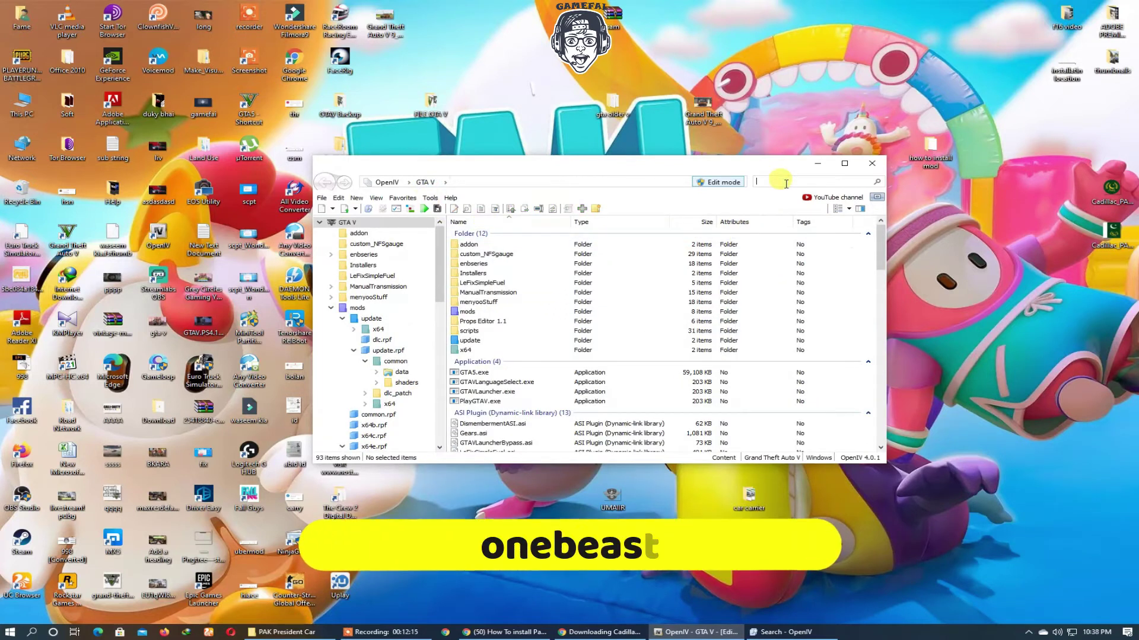
type("one")
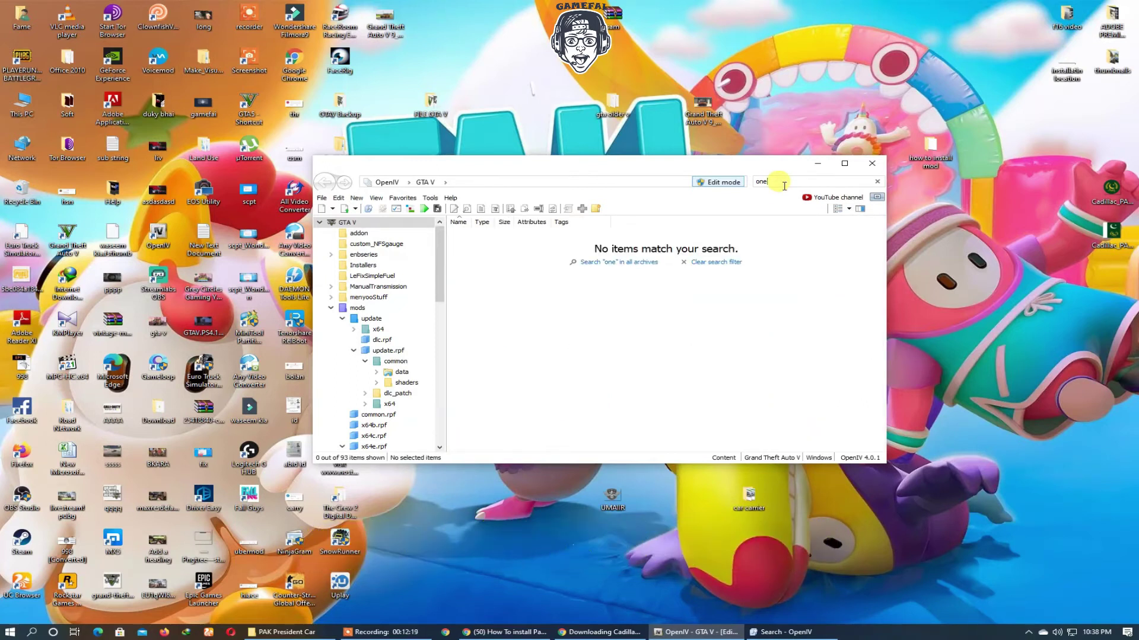
type("beast")
left_click(628, 270)
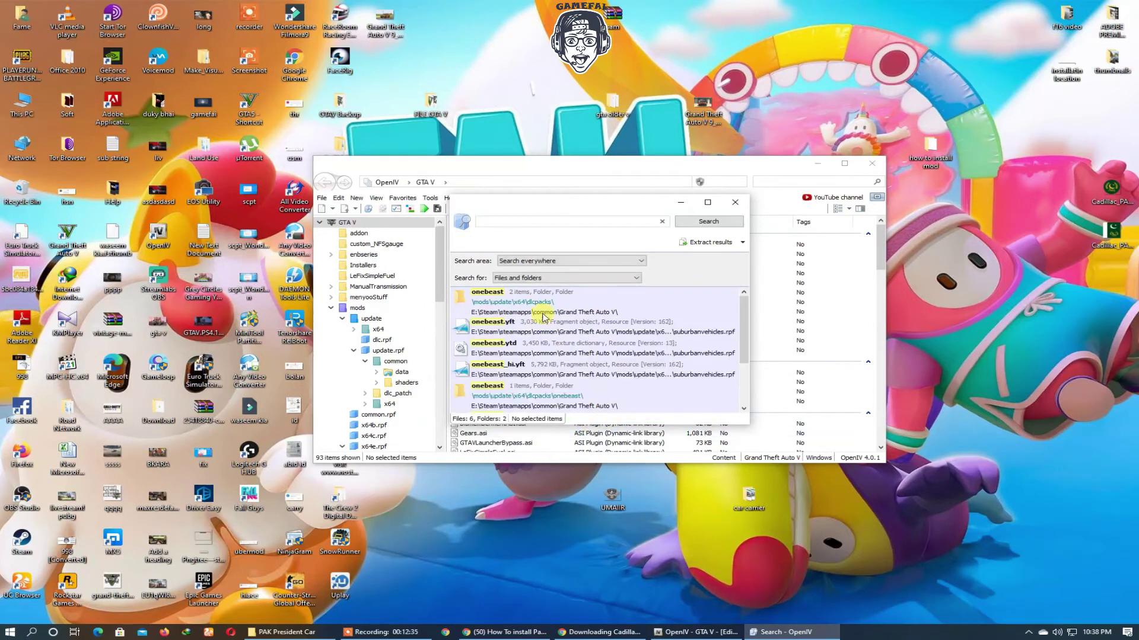
double_click(513, 350)
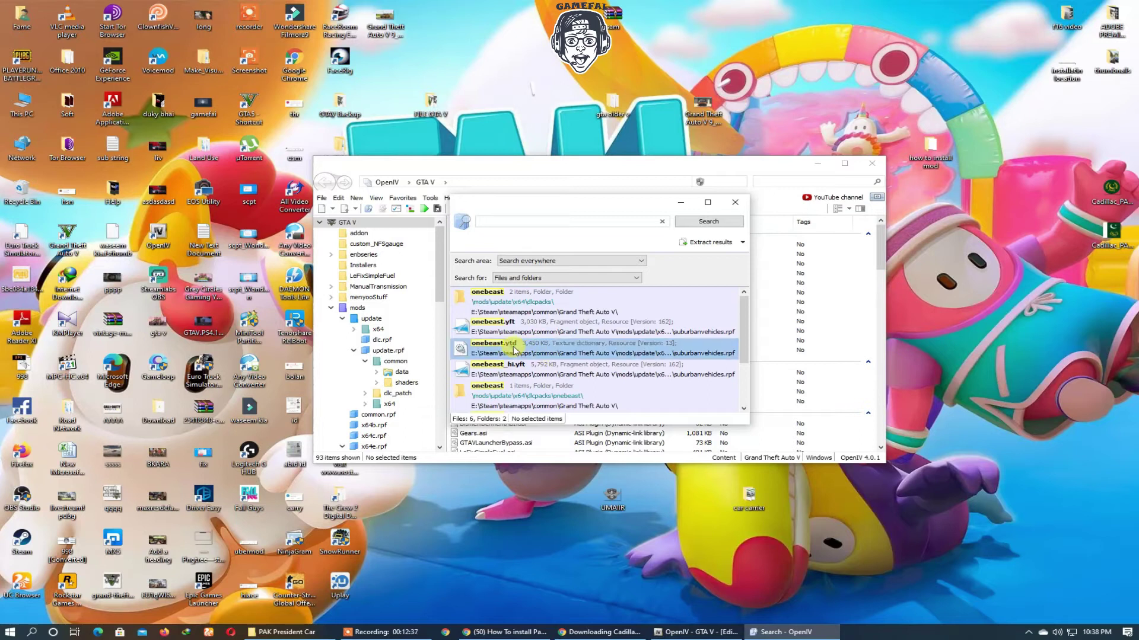
left_click(505, 319)
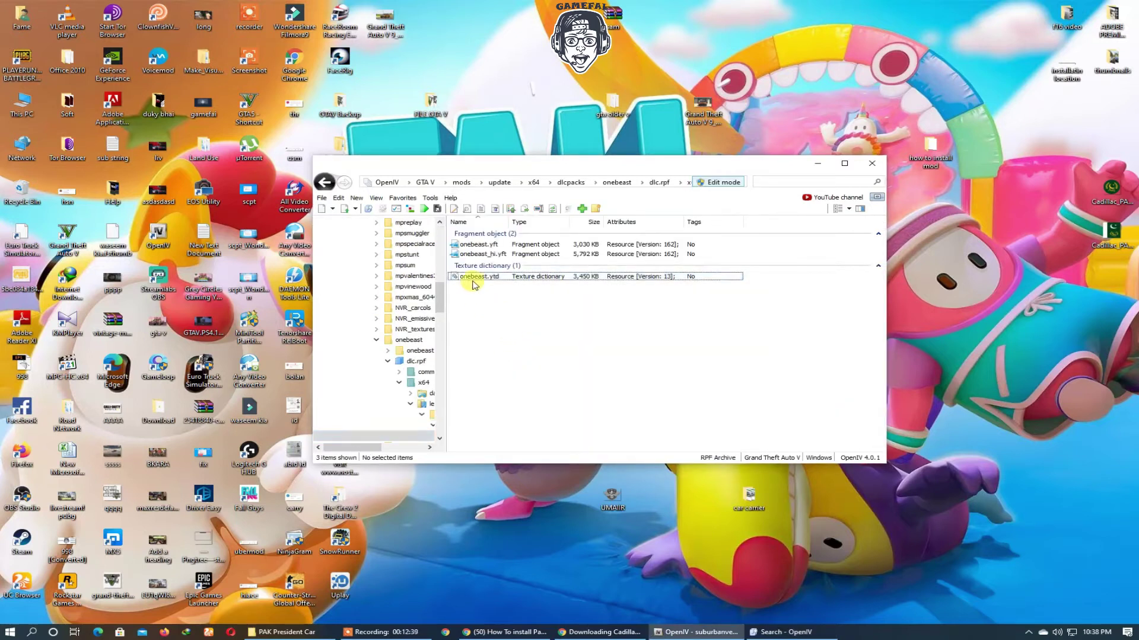
Open onebeast.ytd in the texture editor and view the Cadillac_US_Presidential_State_Car_2017 emblem and flags textures.
double_click(479, 279)
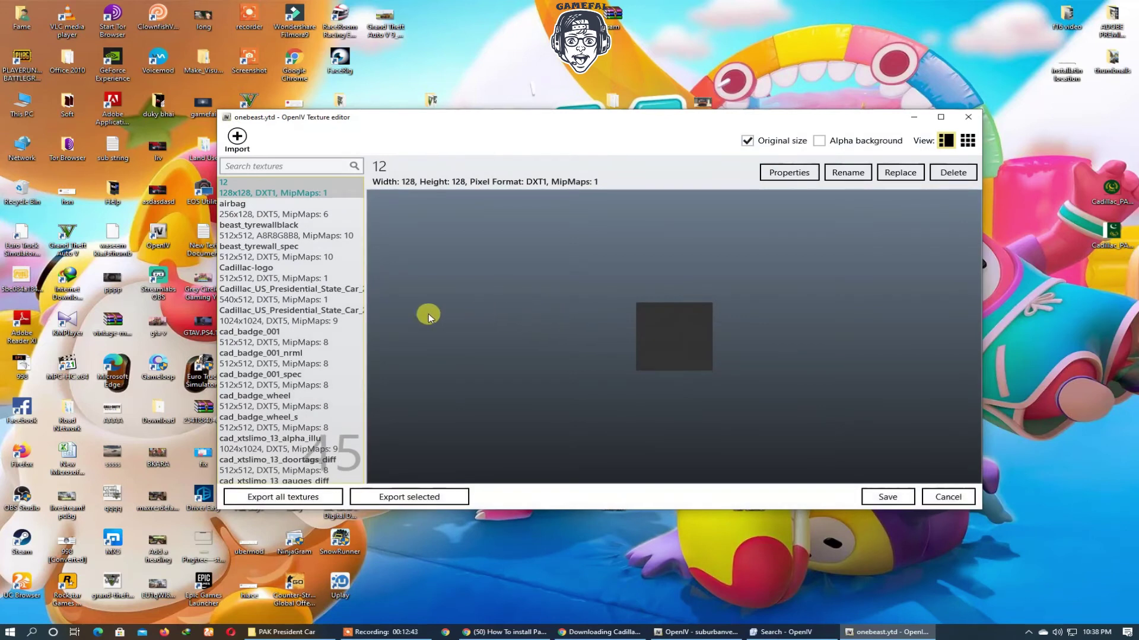
left_click(298, 295)
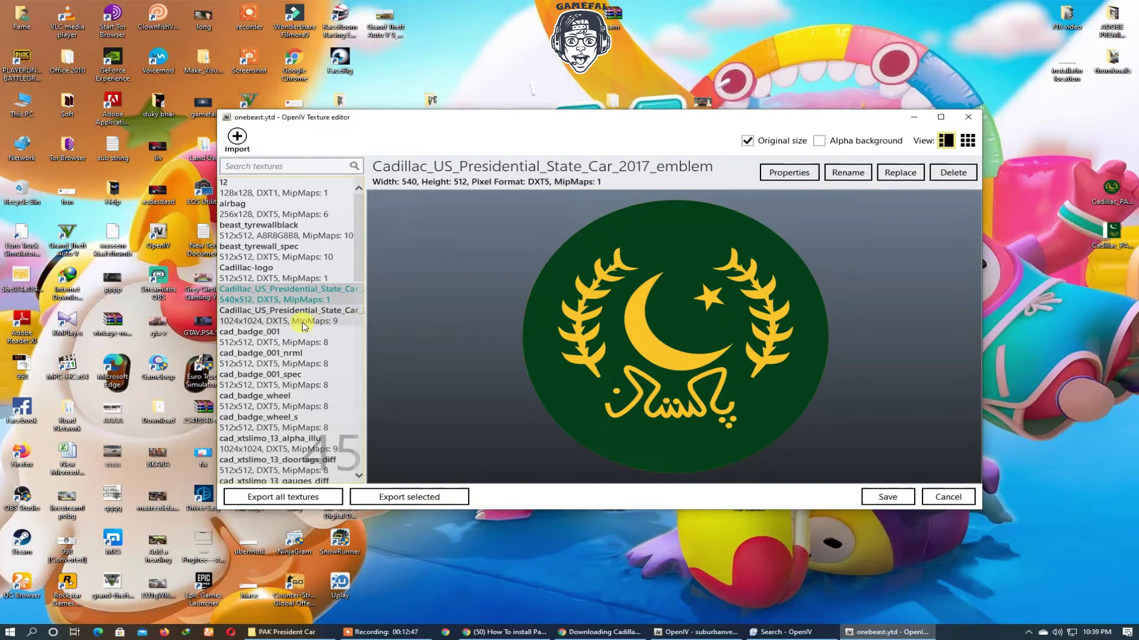
left_click(303, 325)
scroll(516, 318, "down", 3)
scroll(510, 320, "up", 3)
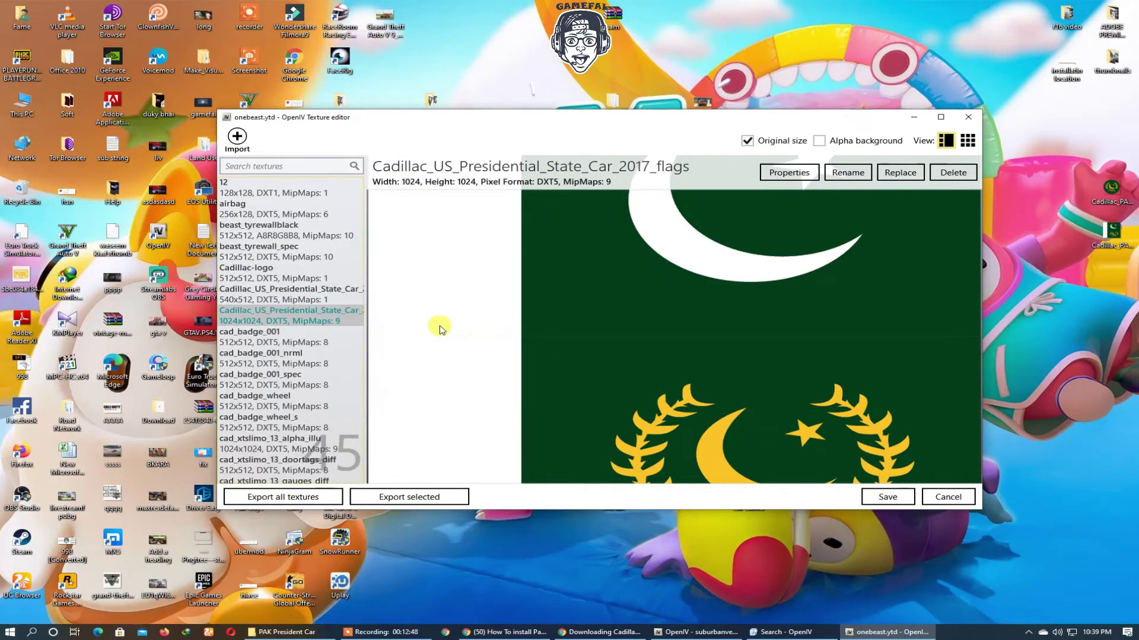
Try to replace the Cadillac_US_Presidential_State_Car_2017_emblem texture with Cadillac_PAK_Presidential_State_Car_2017_emblem from the desktop.
left_click(328, 293)
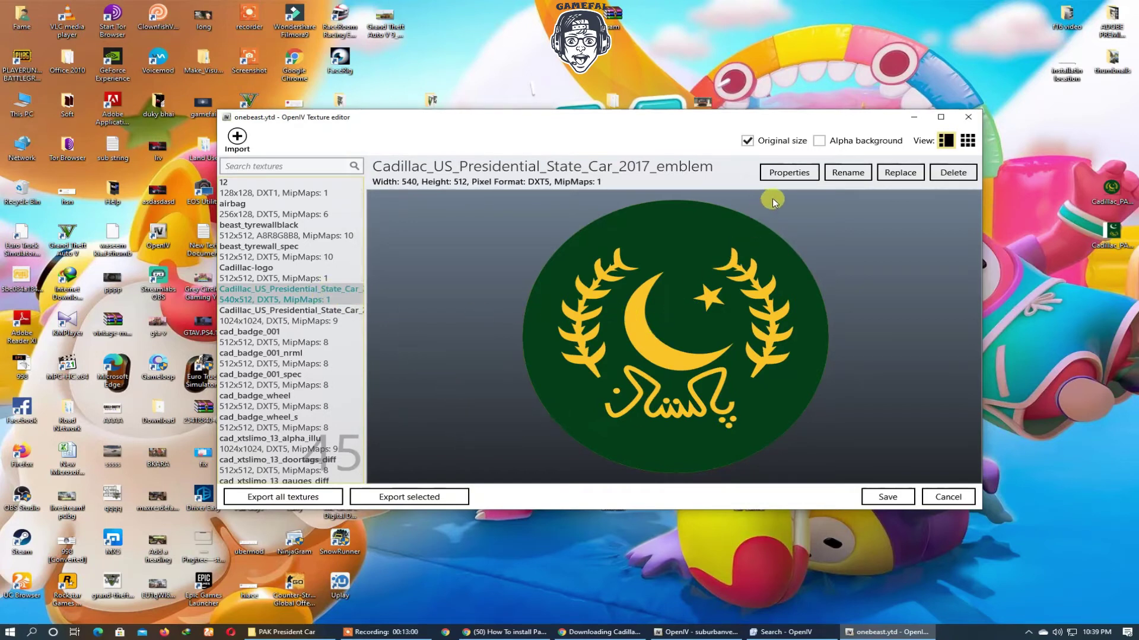
left_click(902, 173)
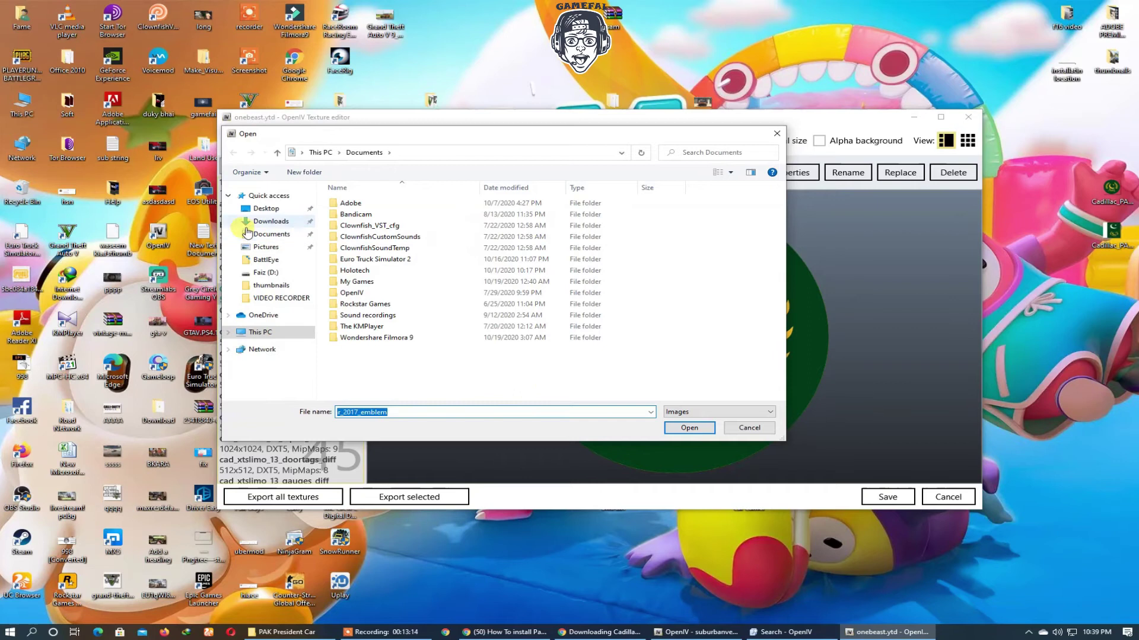
left_click(259, 210)
scroll(545, 305, "down", 3)
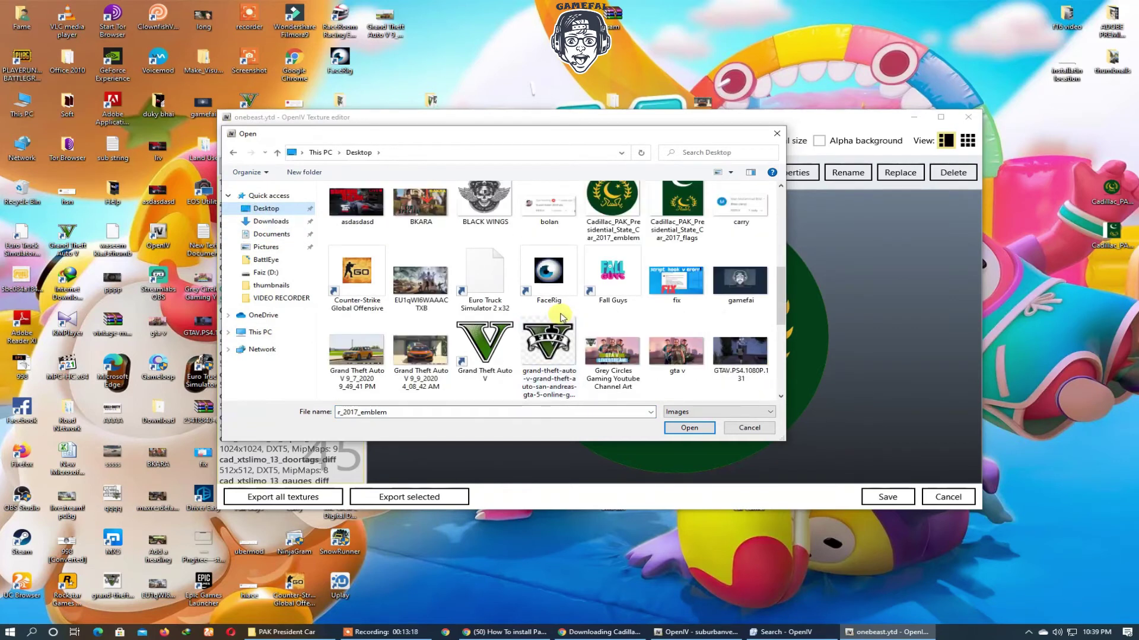
left_click(611, 236)
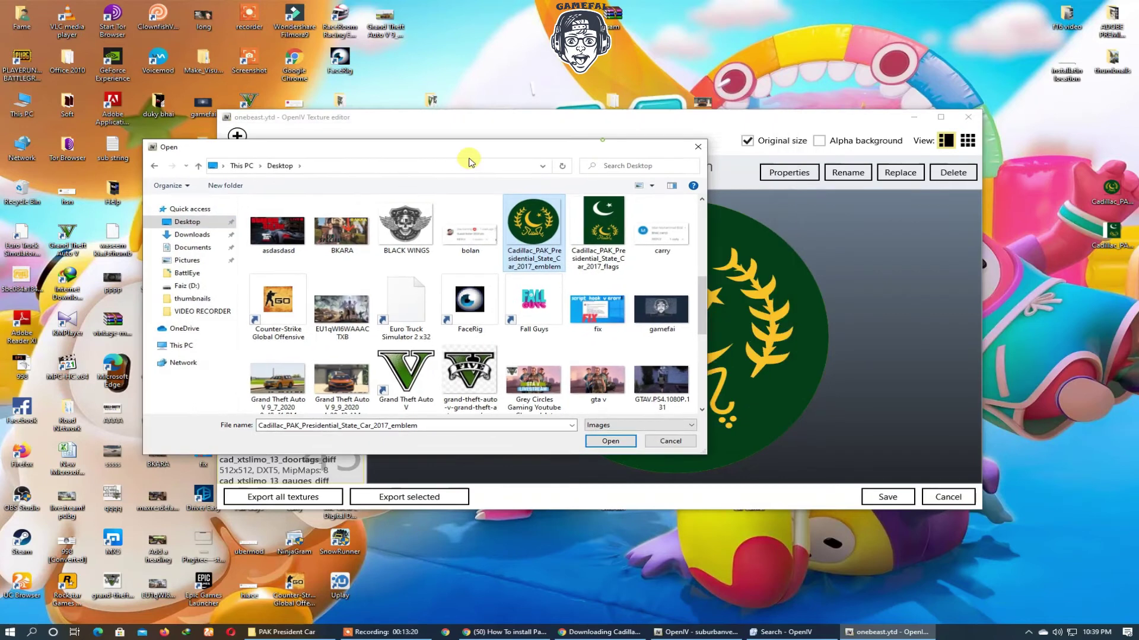
left_click_drag(602, 137, 429, 185)
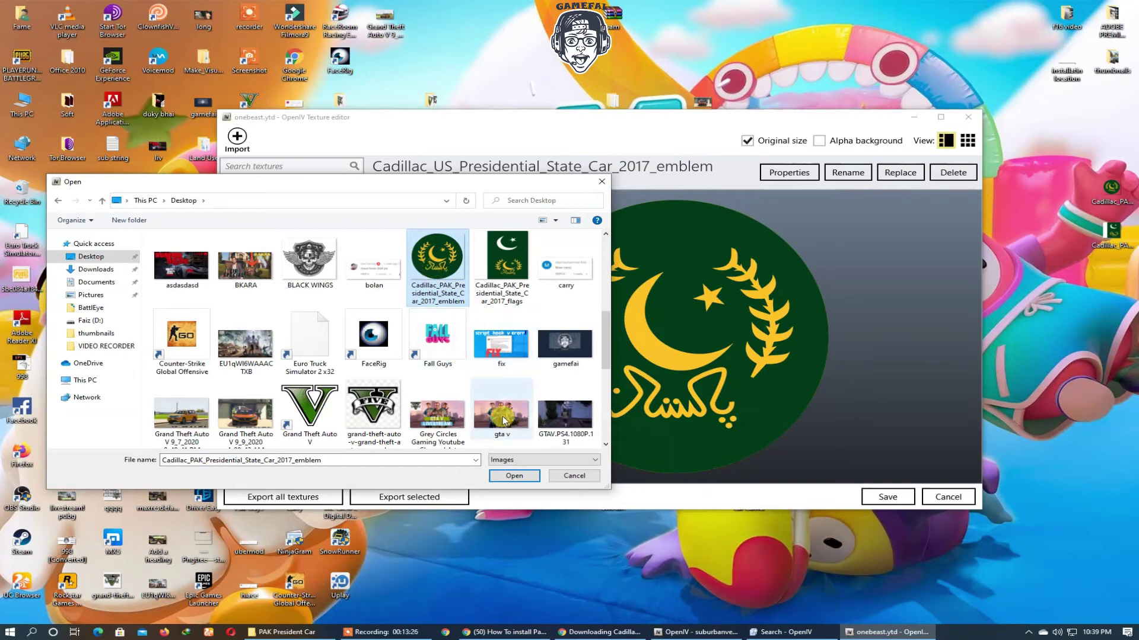
left_click(574, 476)
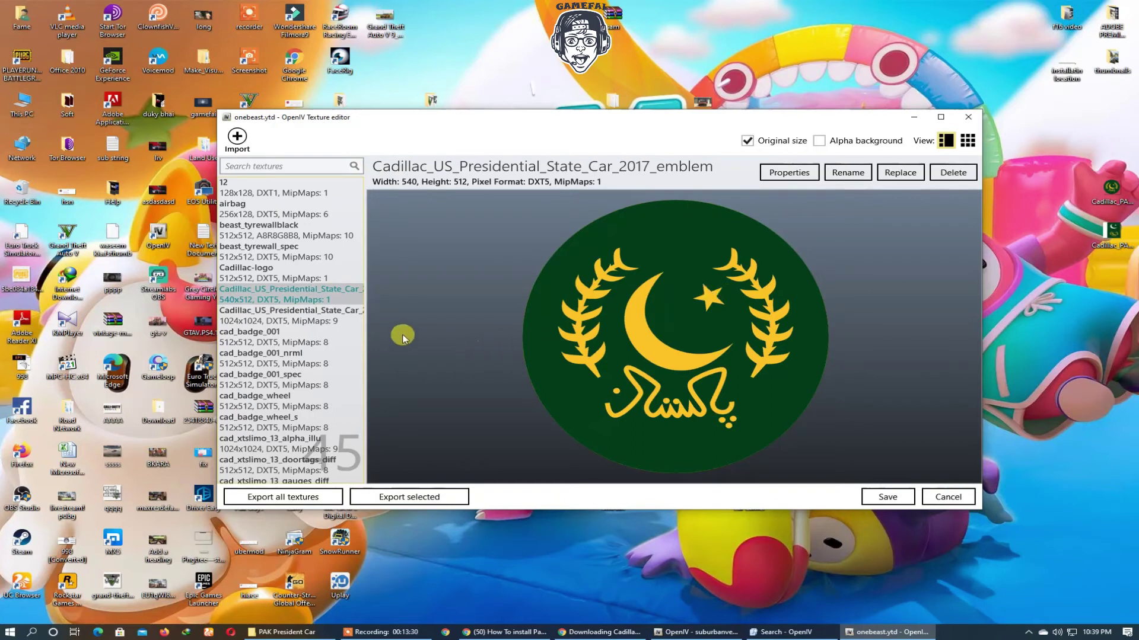
Try to replace the Cadillac_US_Presidential_State_Car_2017_flags texture with Cadillac_PAK_Presidential_State_Car_2017_flags from the desktop.
left_click(328, 317)
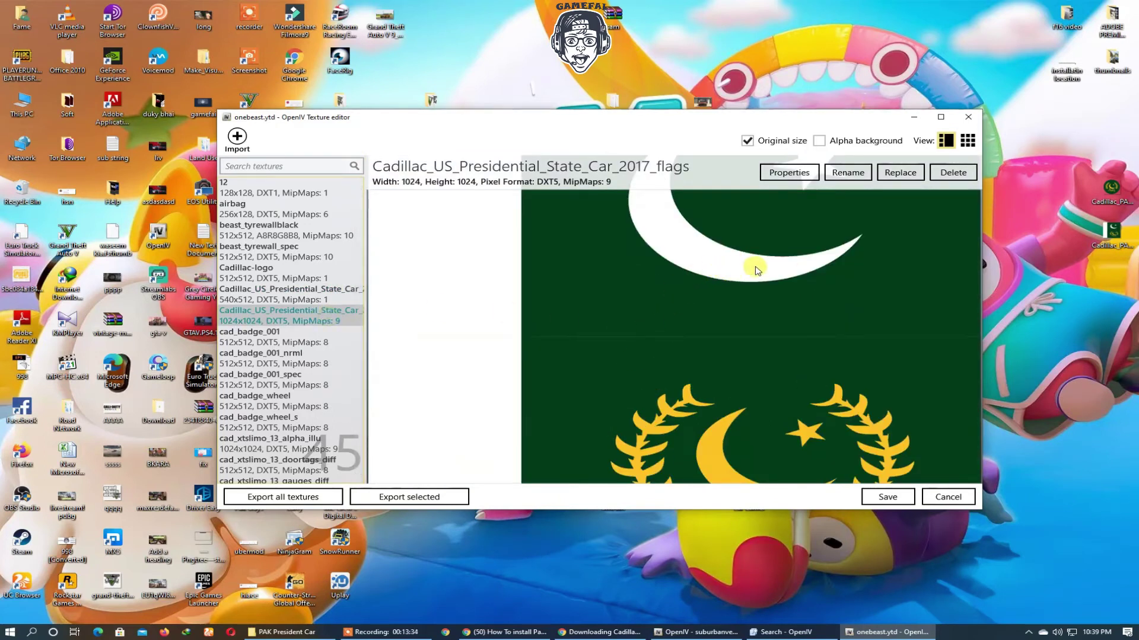
left_click(894, 177)
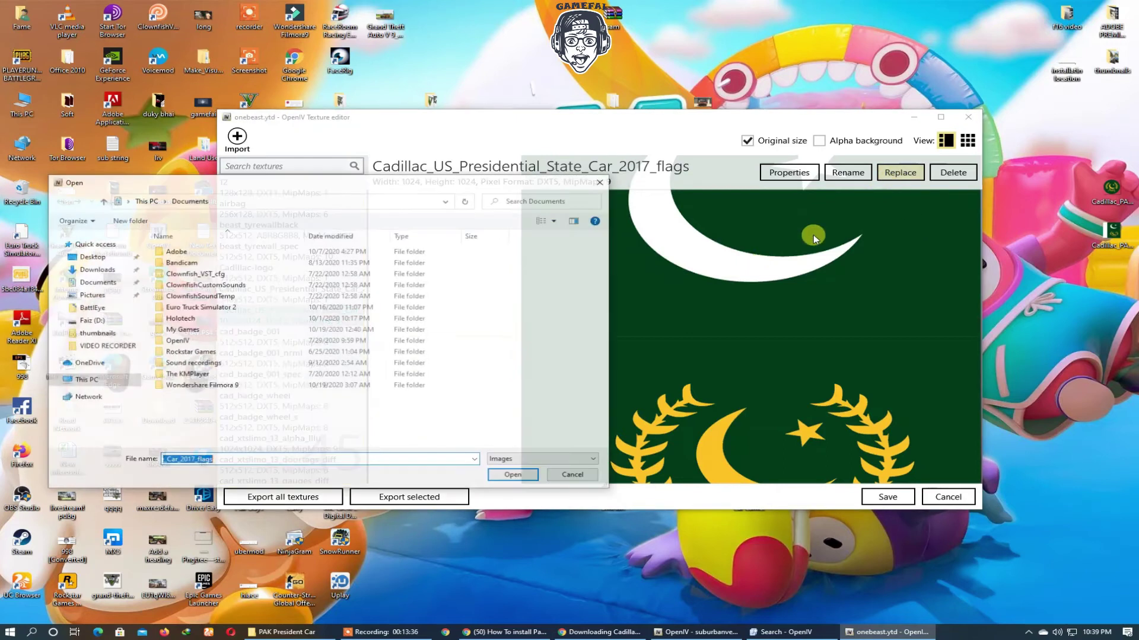
left_click(84, 256)
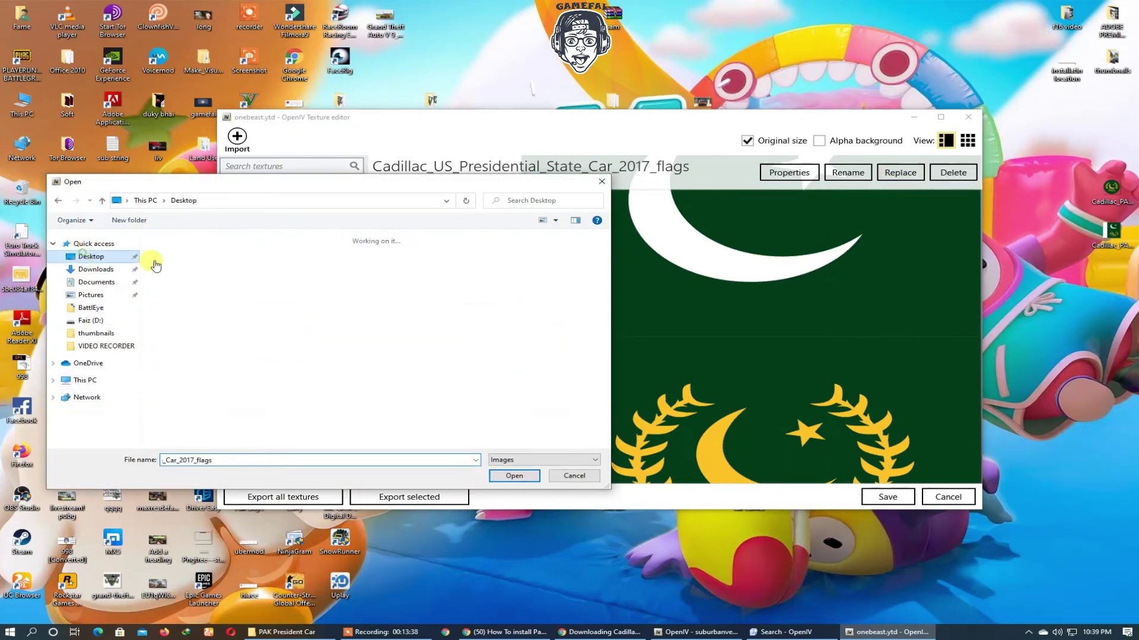
scroll(399, 331, "down", 1)
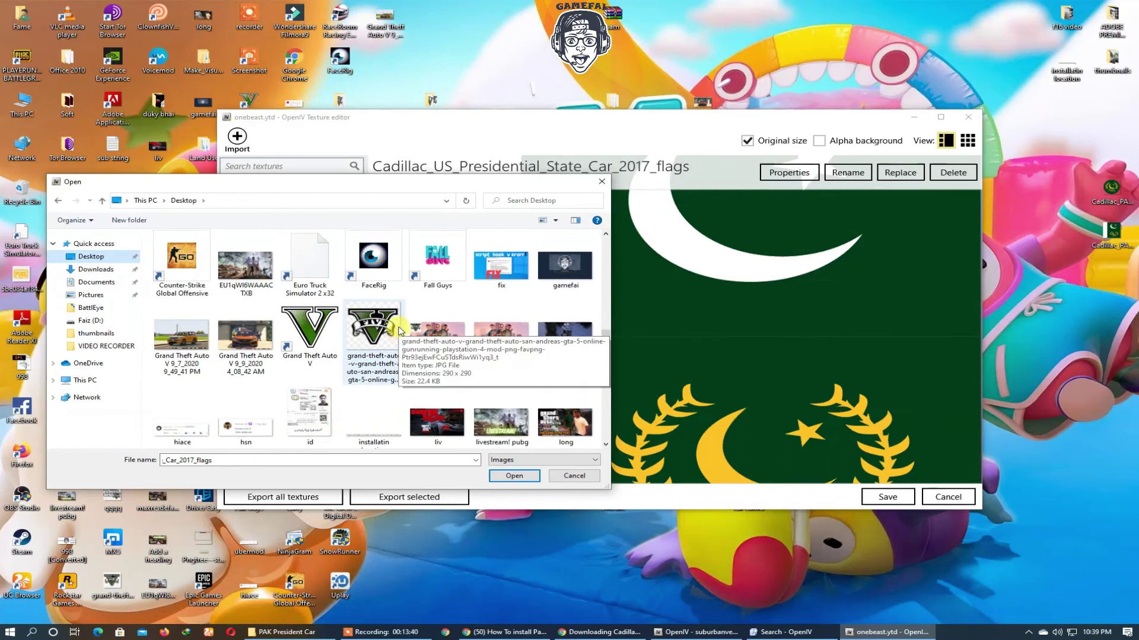
scroll(415, 338, "up", 1)
left_click(502, 261)
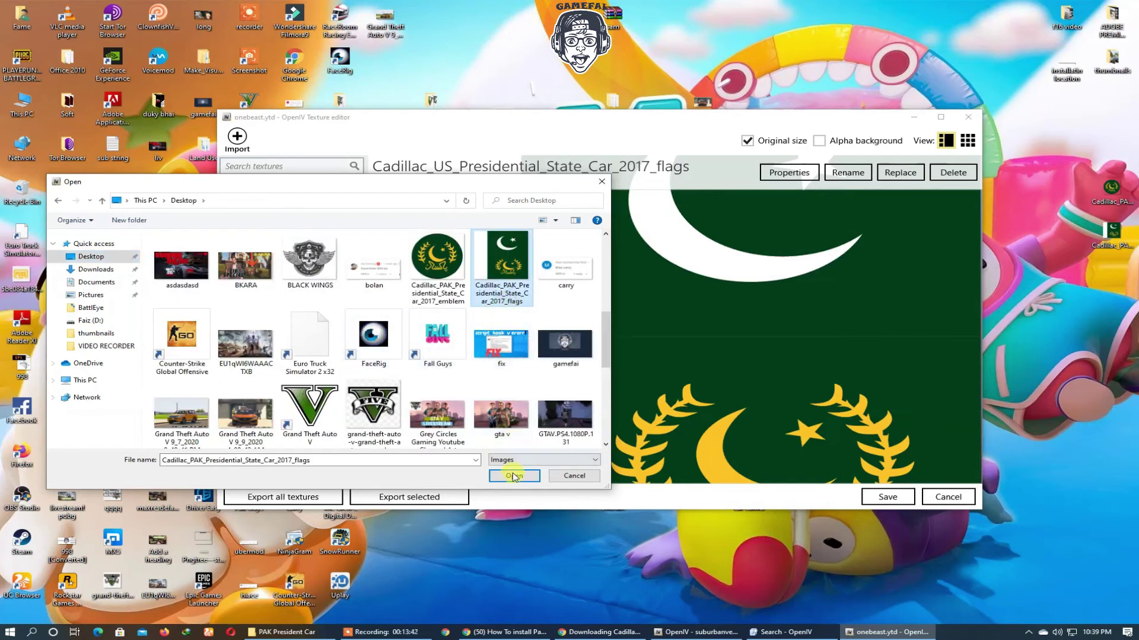
left_click(560, 479)
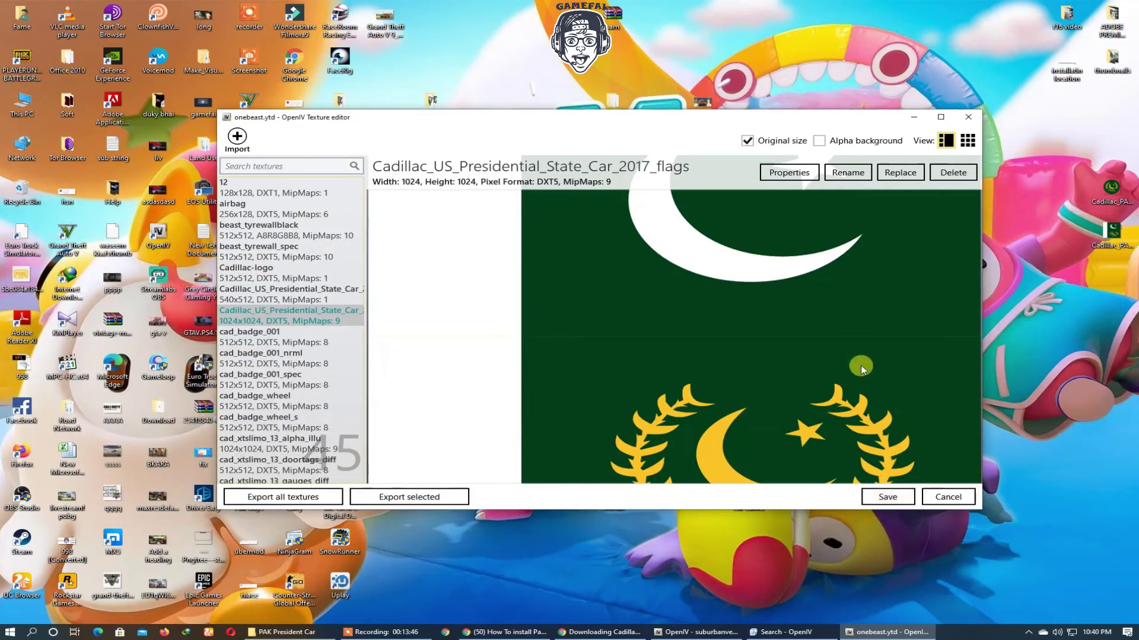
Close the onebeast.ytd texture editor and the OpenIV main window.
left_click(977, 123)
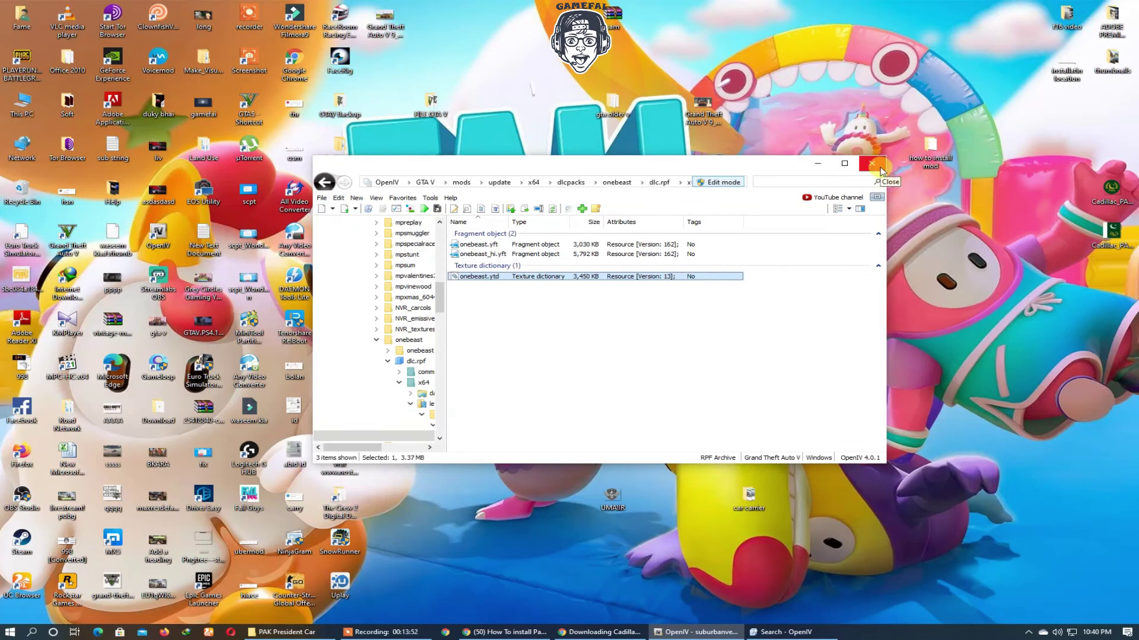
left_click(881, 171)
right_click(637, 202)
left_click(651, 223)
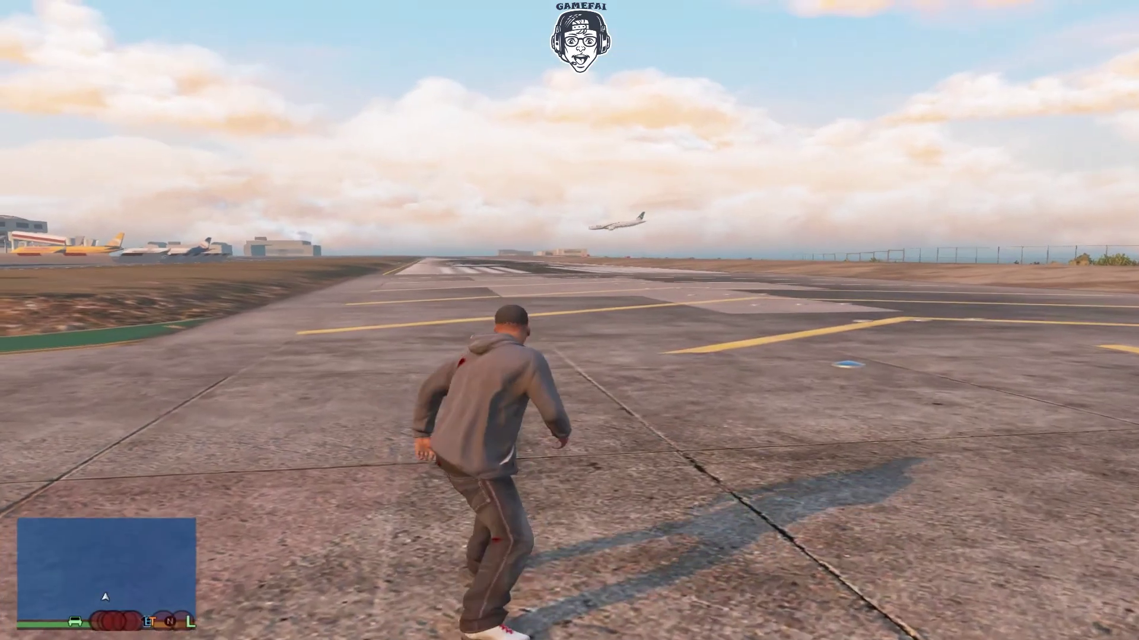
In GTA V, spawn the vehicle model onebeast through the Menyoo vehicle spawner and close the trainer menu.
key("w")
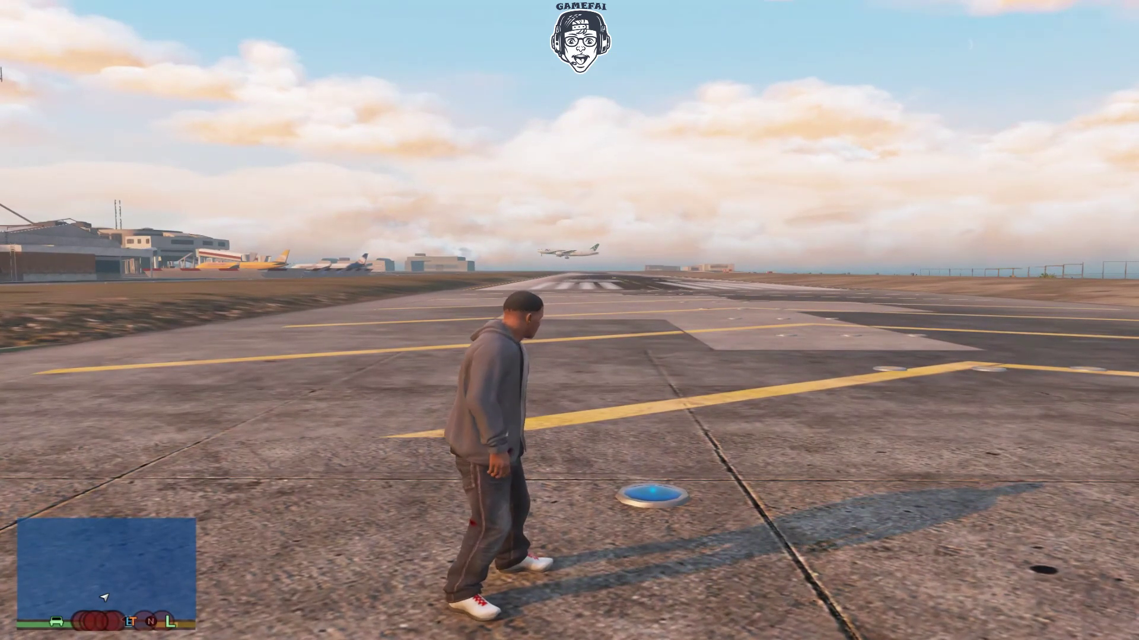
key("F8")
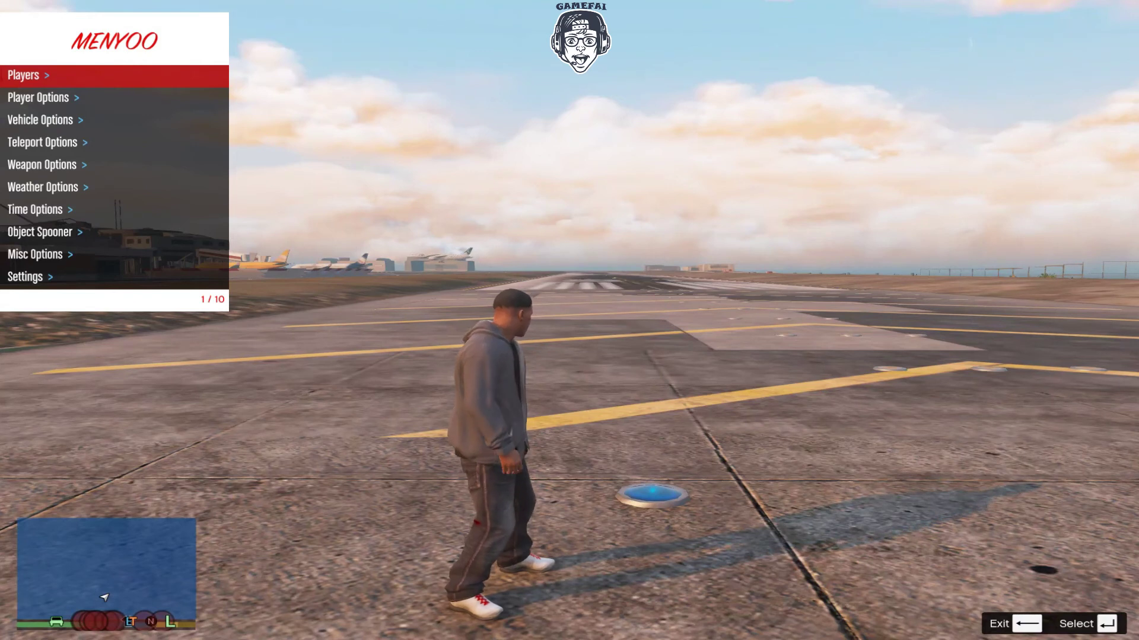
key("Return")
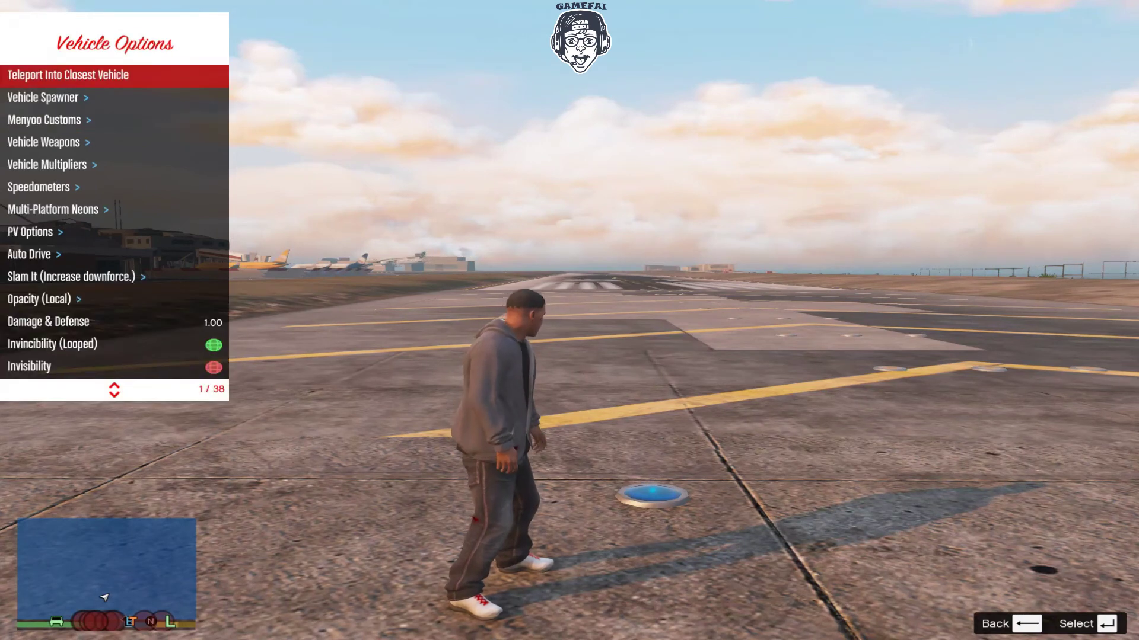
key("Return")
key("Up")
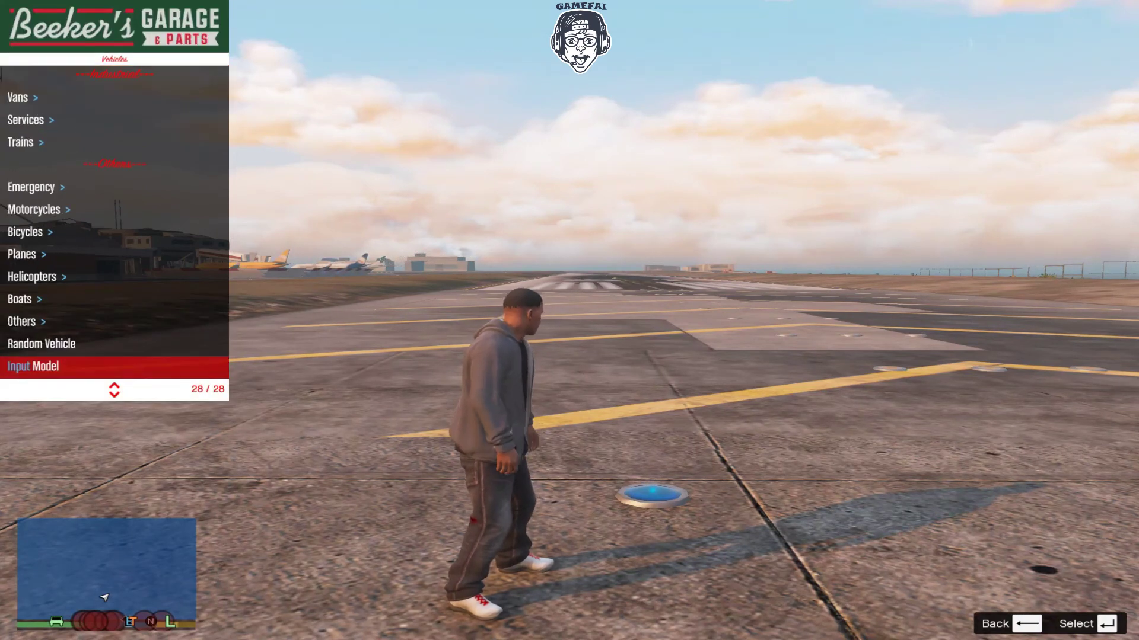
key("Return")
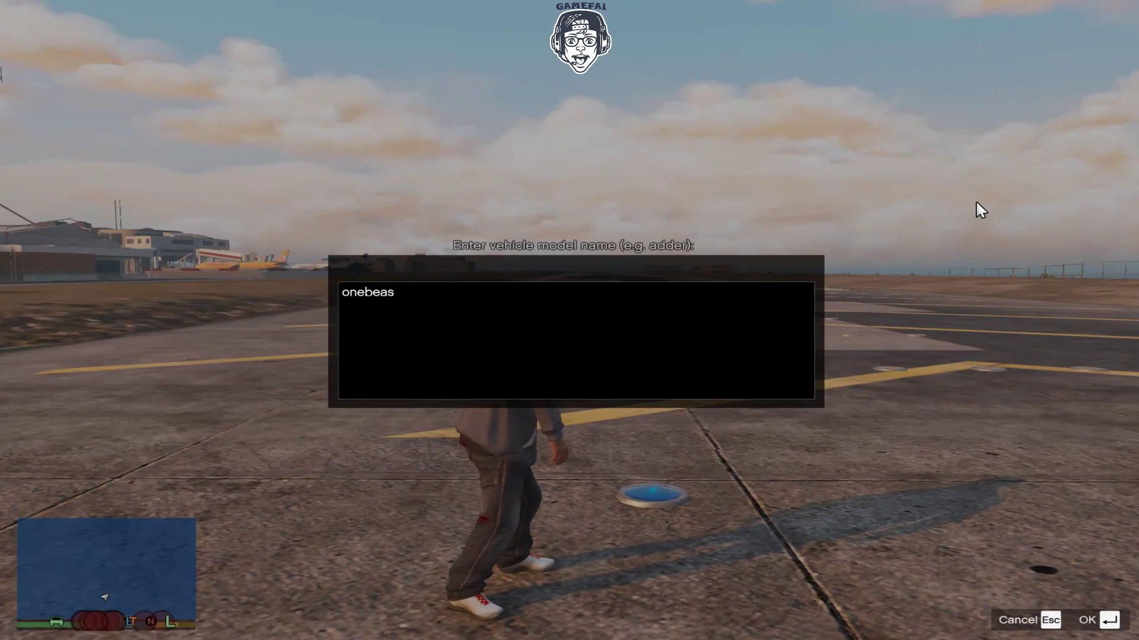
key("Return")
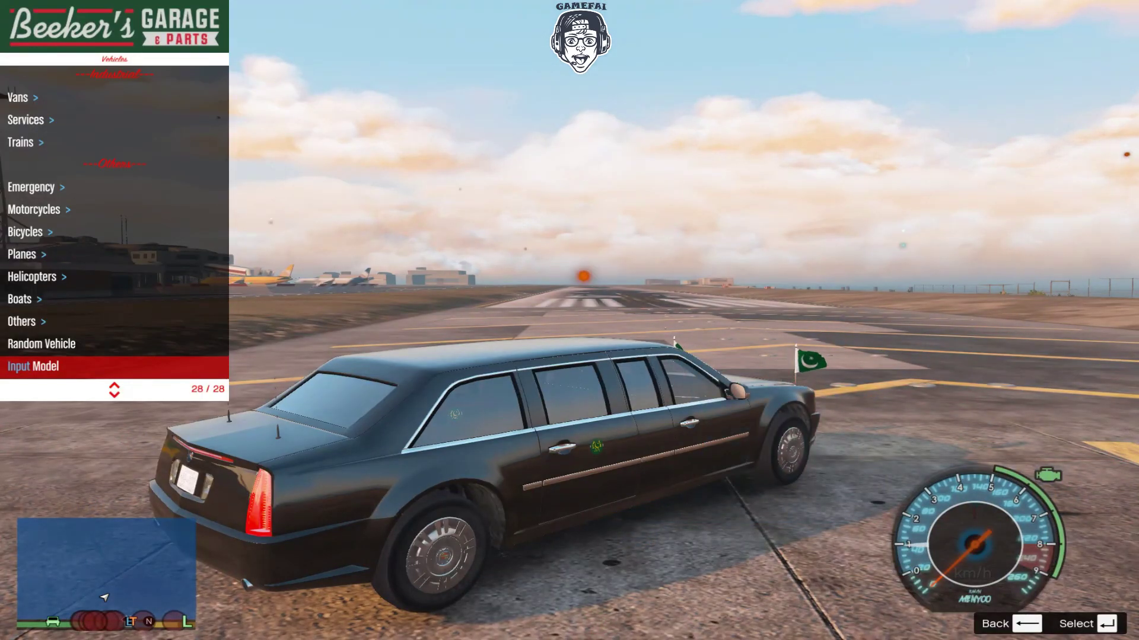
key("BackSpace")
key("BackSpace")
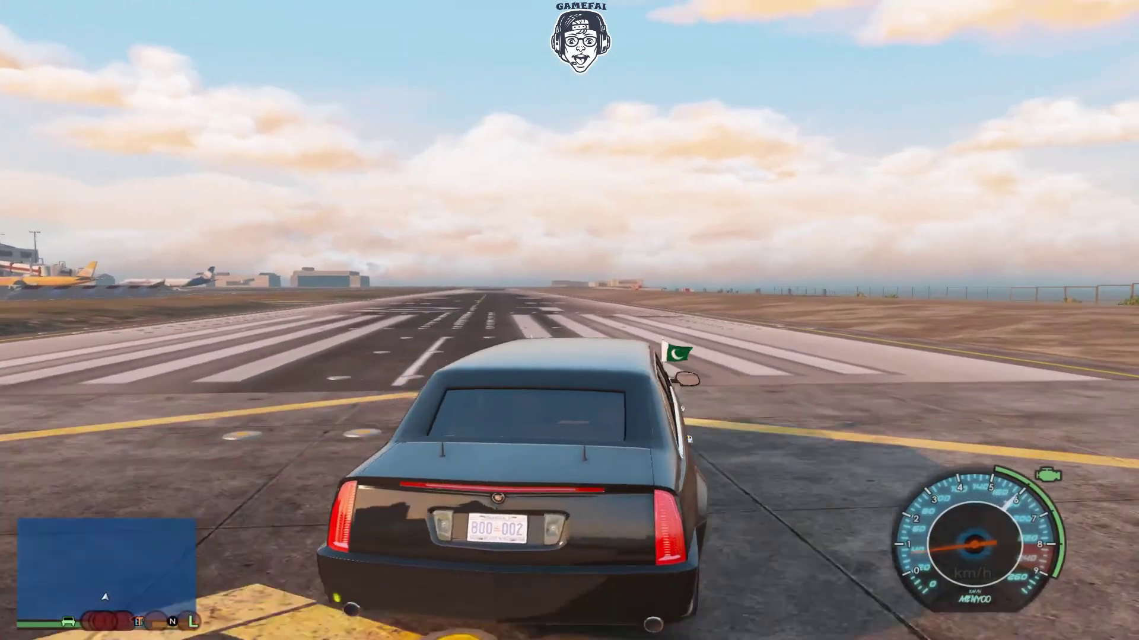
key("w")
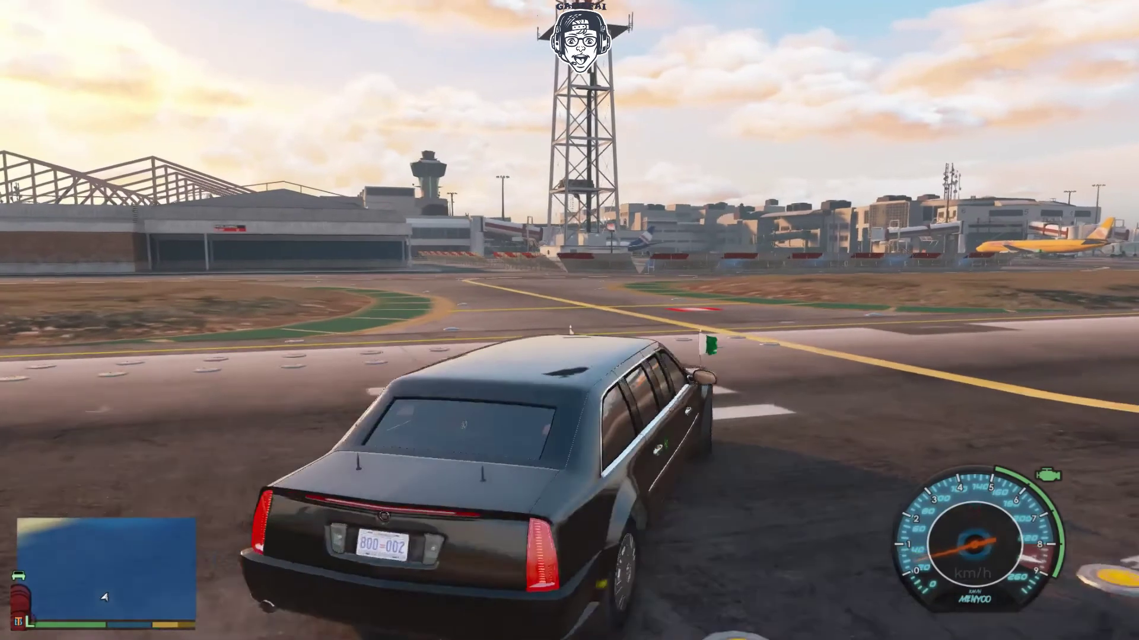
key("a")
key("w")
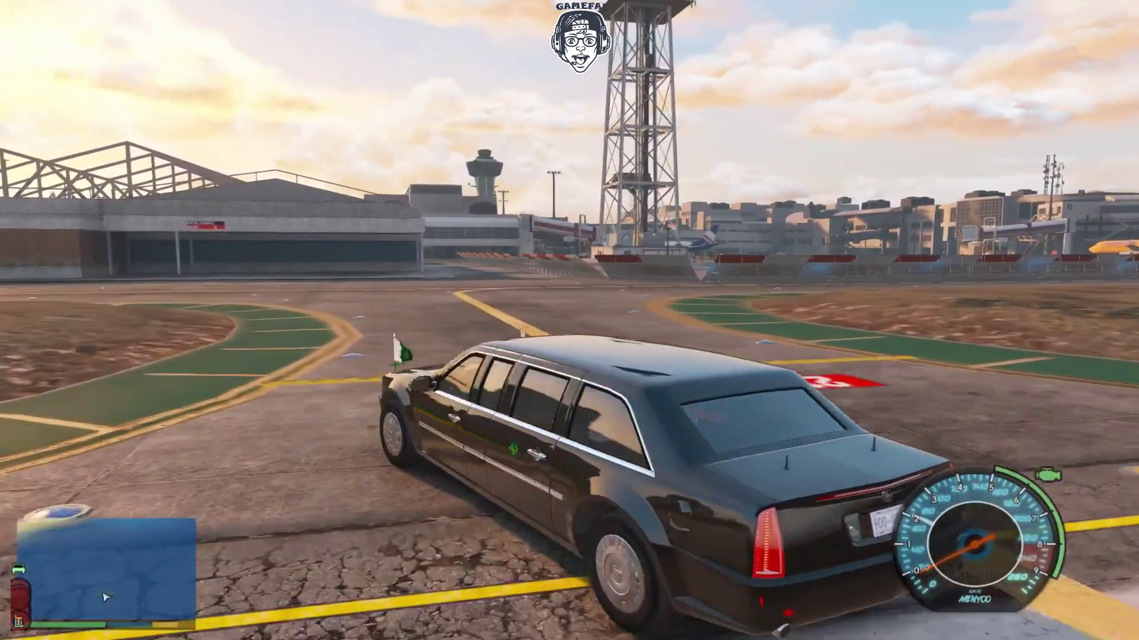